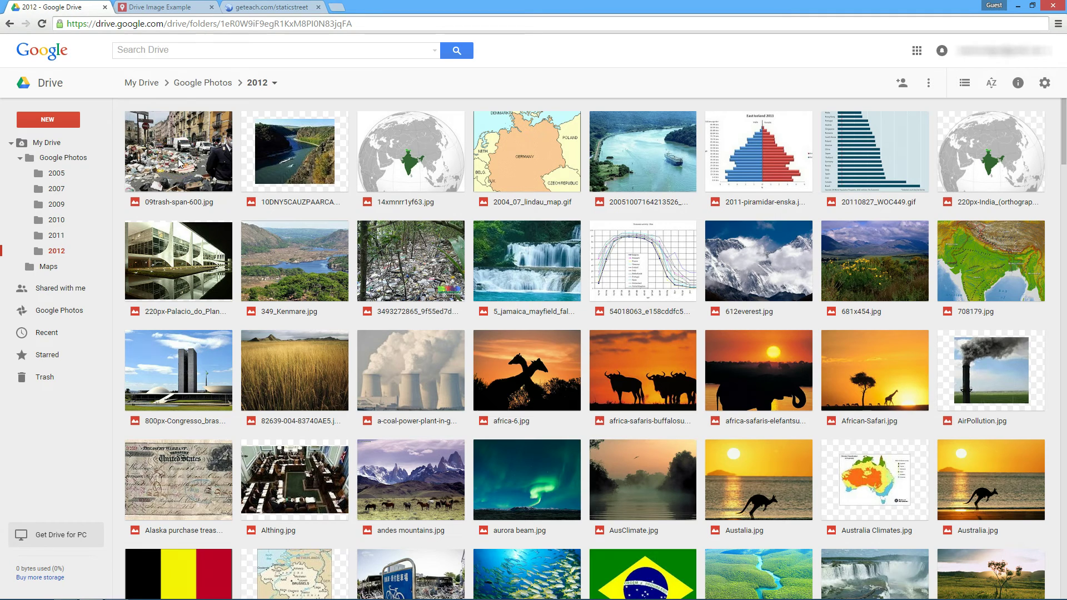
Open 09trash-span-600.jpg in preview from the 2012 Drive photo folder
click(184, 7)
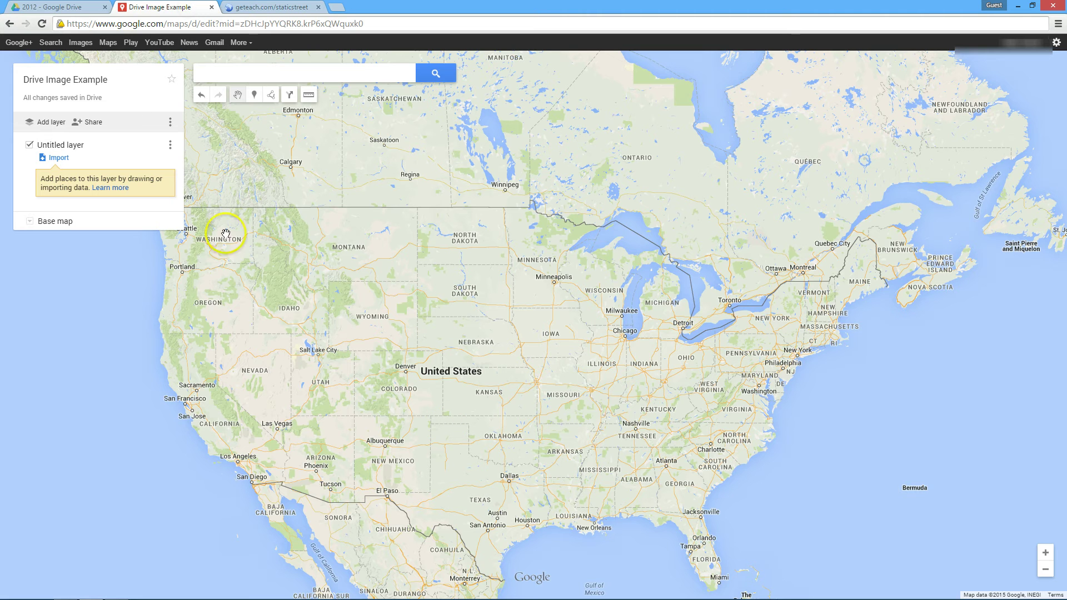
click(83, 7)
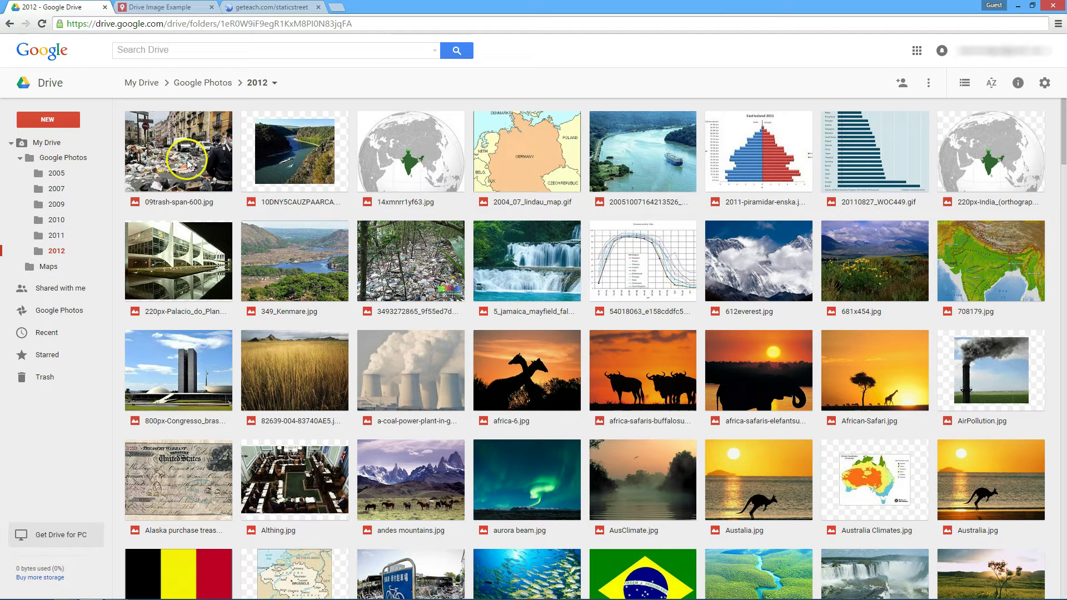
double_click(187, 162)
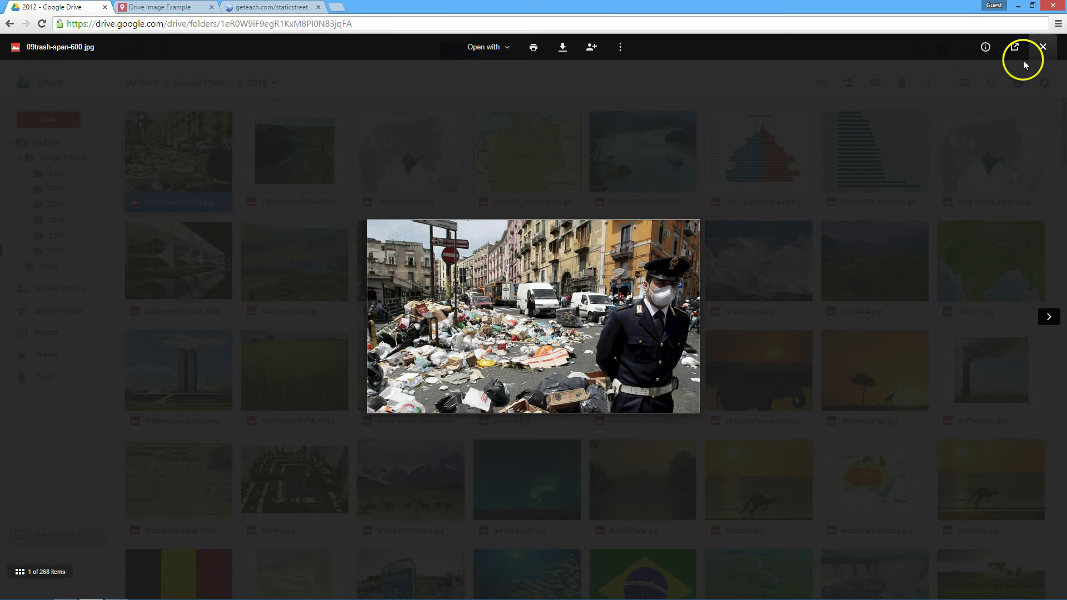
Pop the photo out into its own tab and copy its image URL
click(1017, 48)
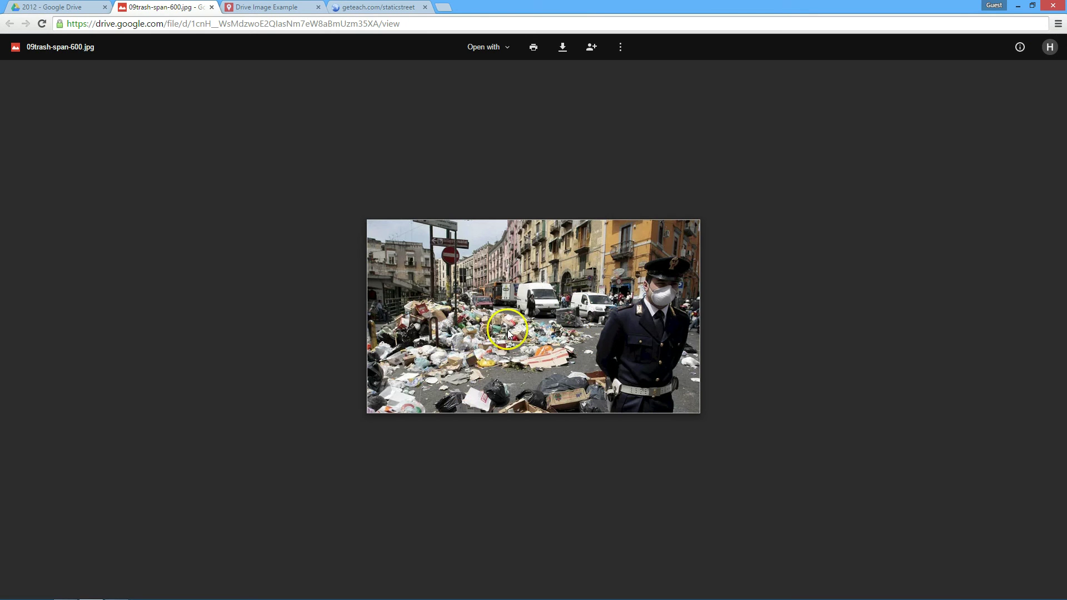
right_click(542, 314)
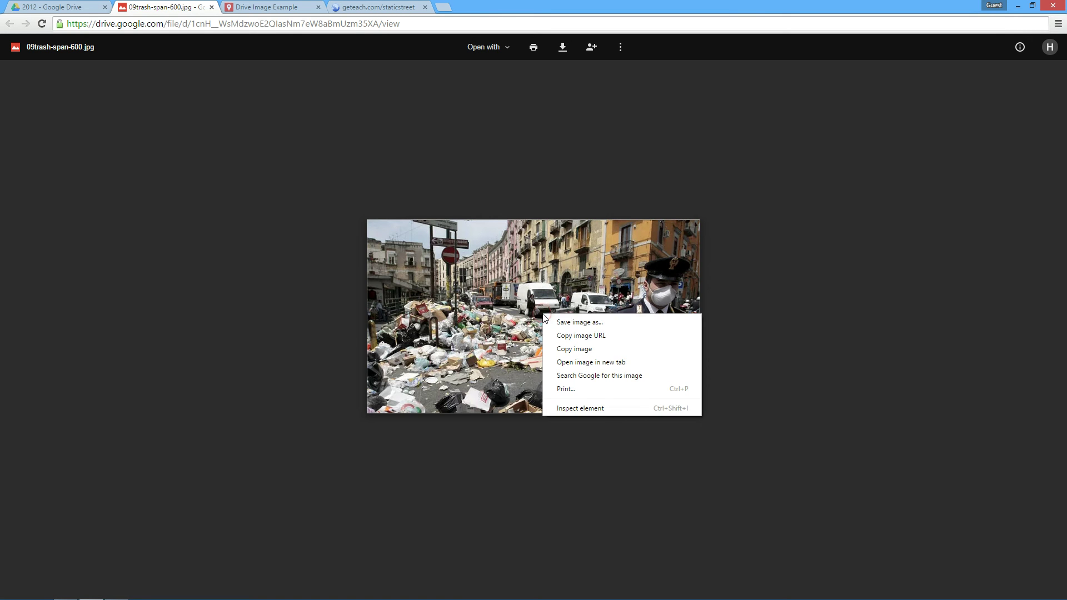
click(586, 336)
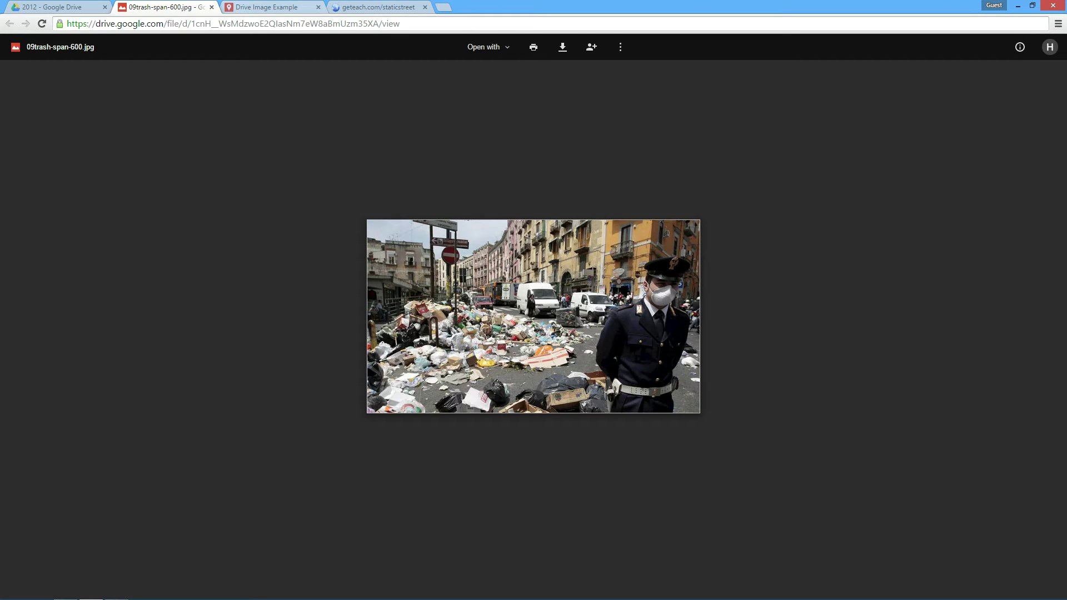
Drop a new marker, Point 5, in Nebraska on the Drive Image Example map
click(242, 7)
click(255, 95)
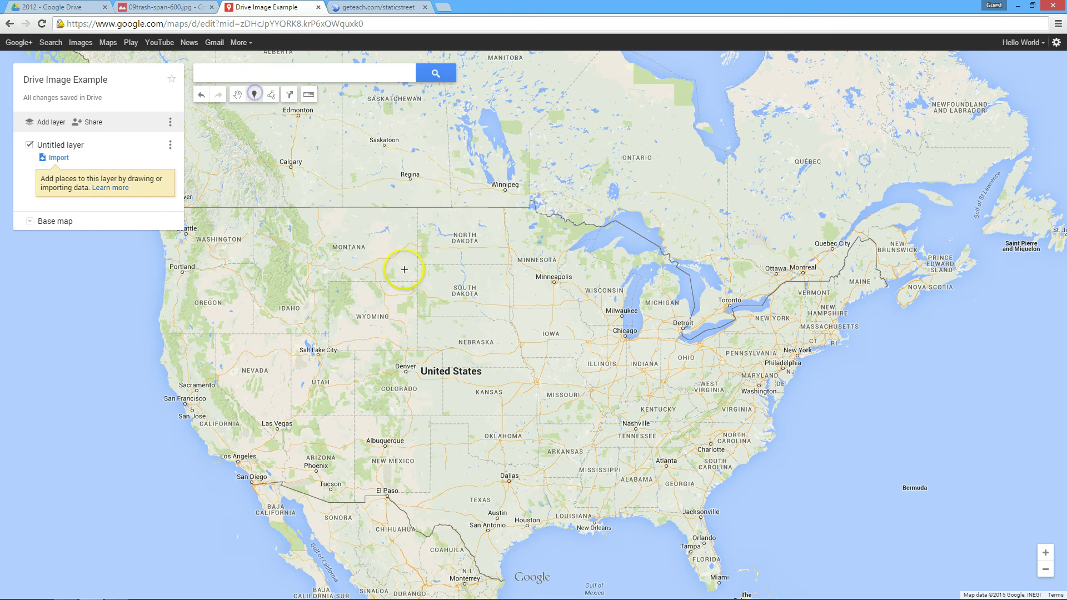
click(468, 360)
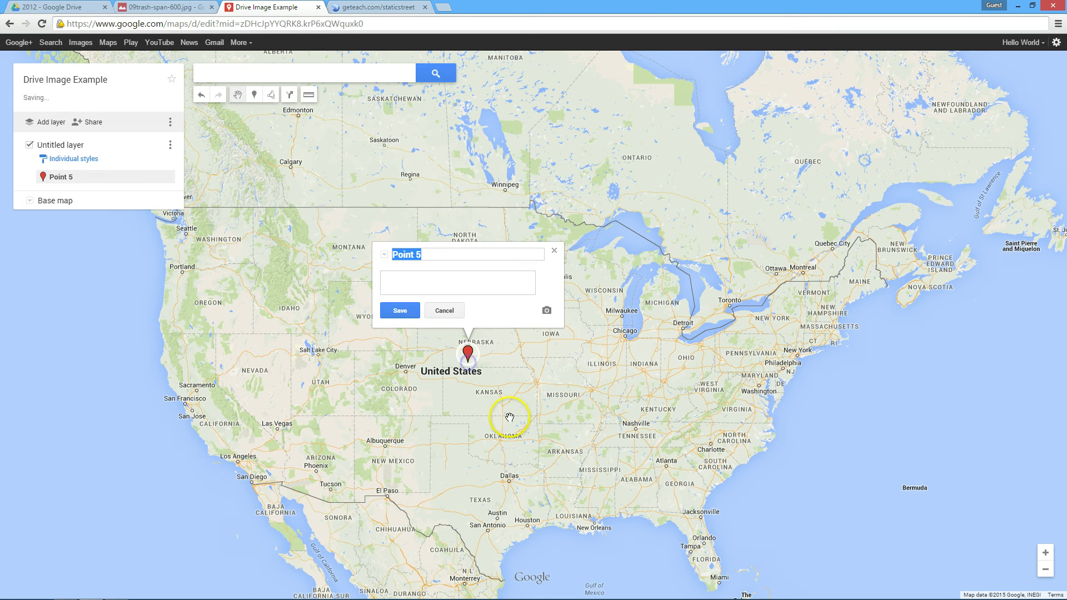
Attach the street-trash photo to Point 5 by pasting its copied image URL
click(547, 310)
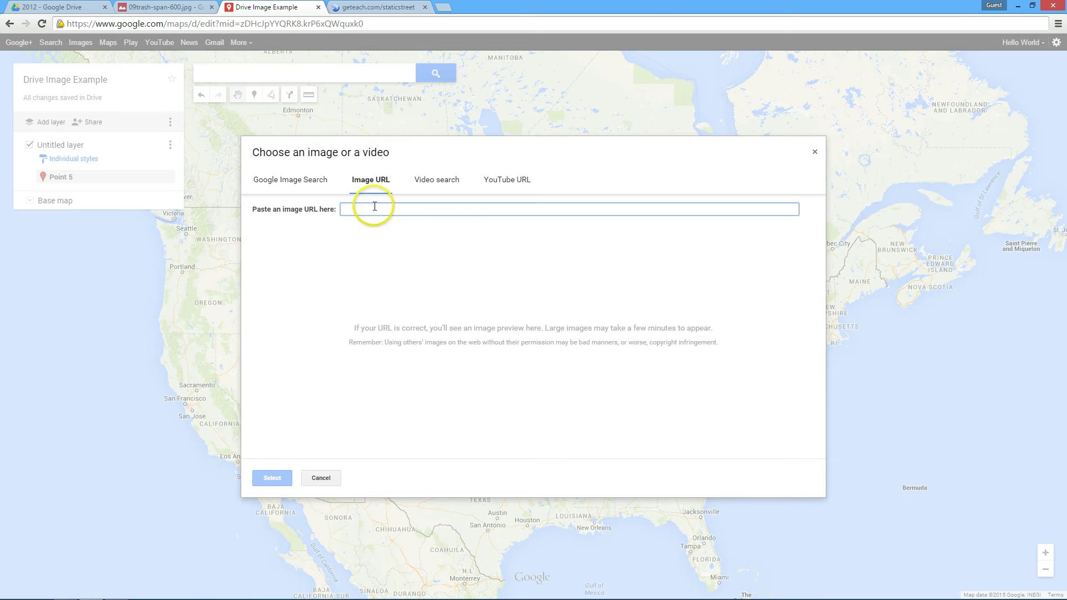
right_click(374, 208)
click(442, 277)
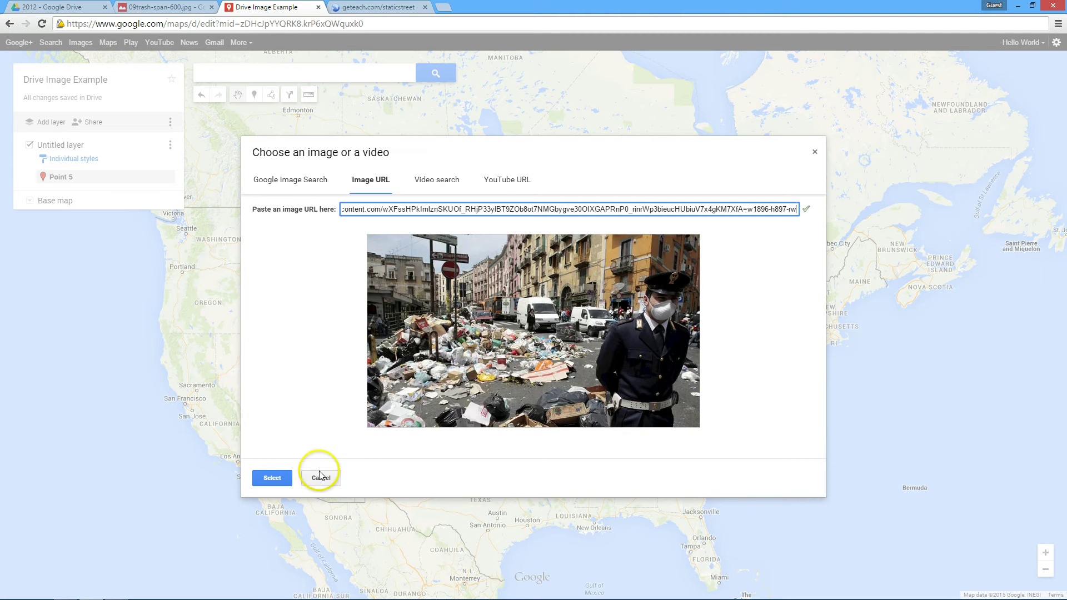
click(280, 477)
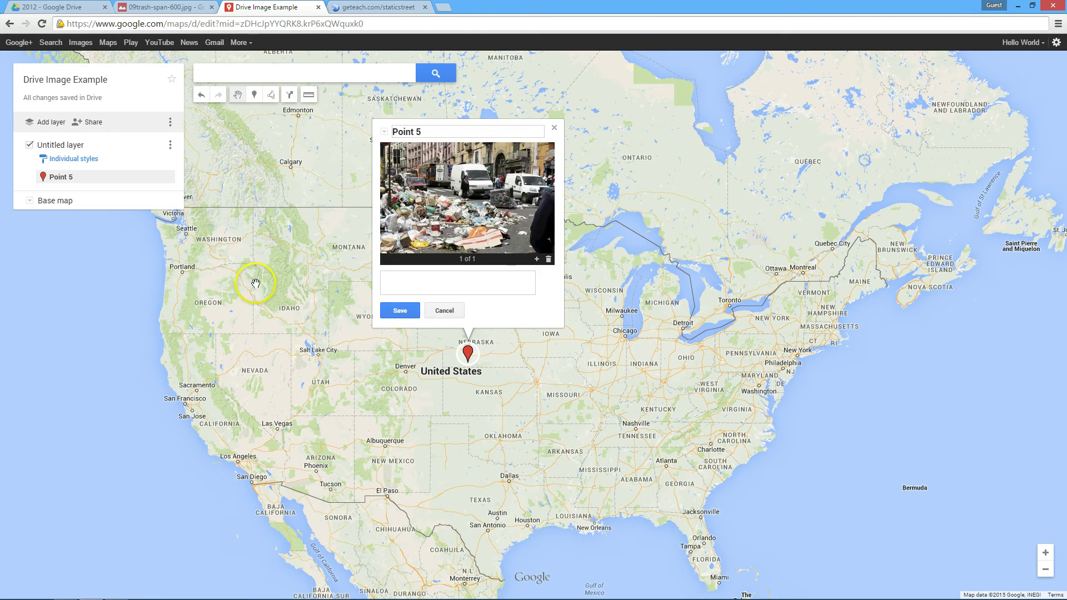
Load the copied googleusercontent image address, including its w1896-h897-rw suffix, in a new tab
click(443, 6)
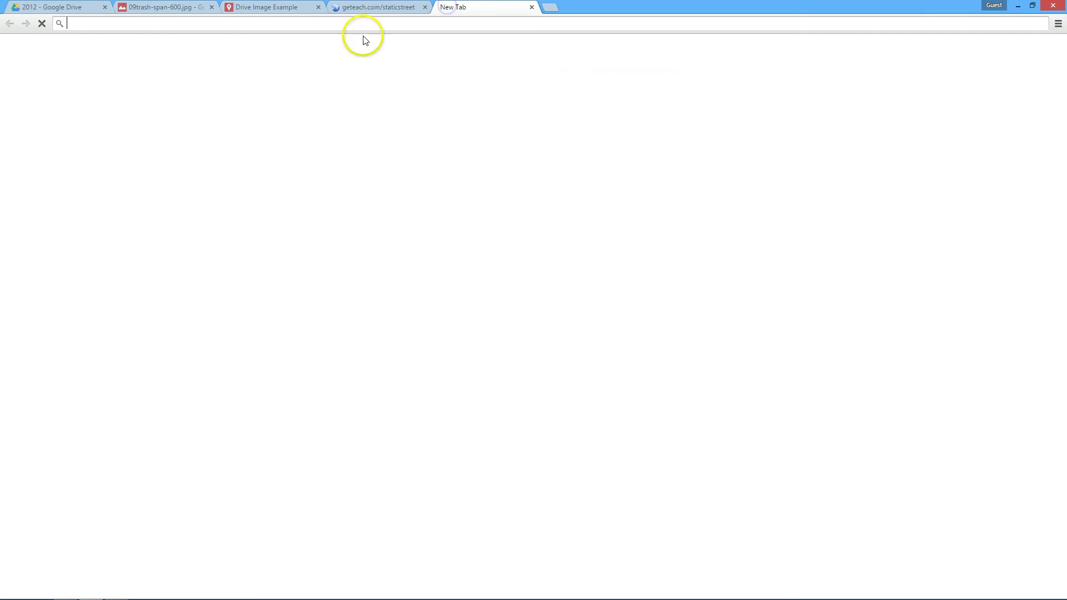
right_click(318, 19)
click(374, 71)
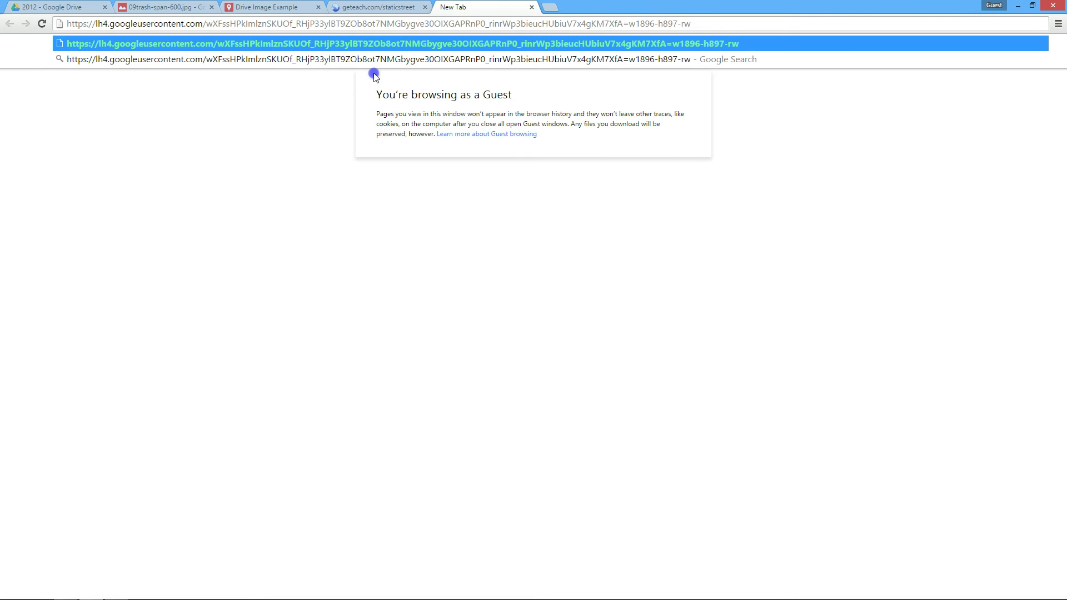
drag(692, 24, 630, 26)
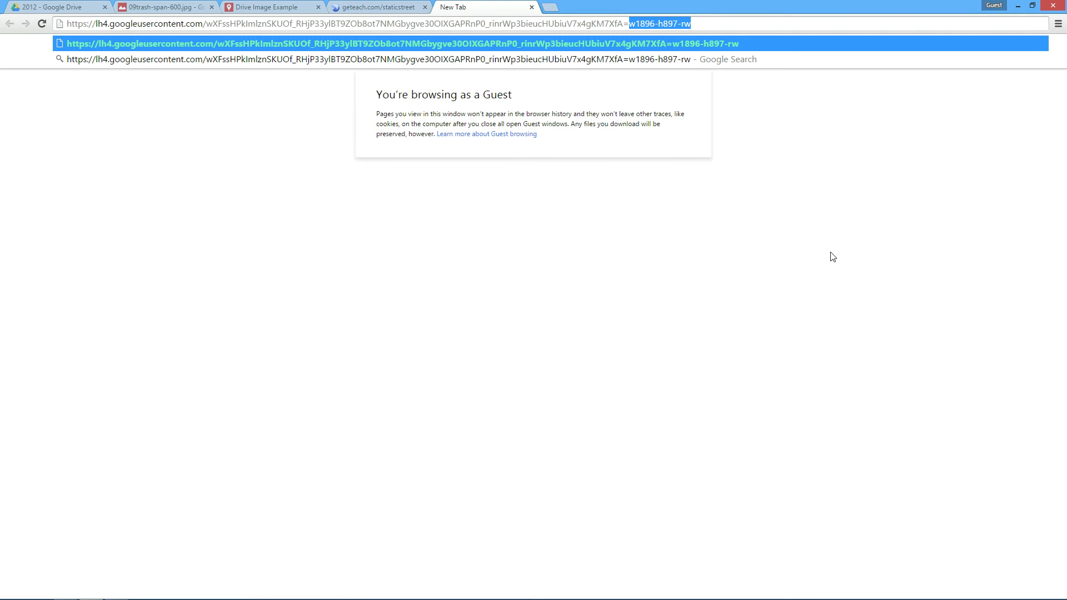
click(703, 25)
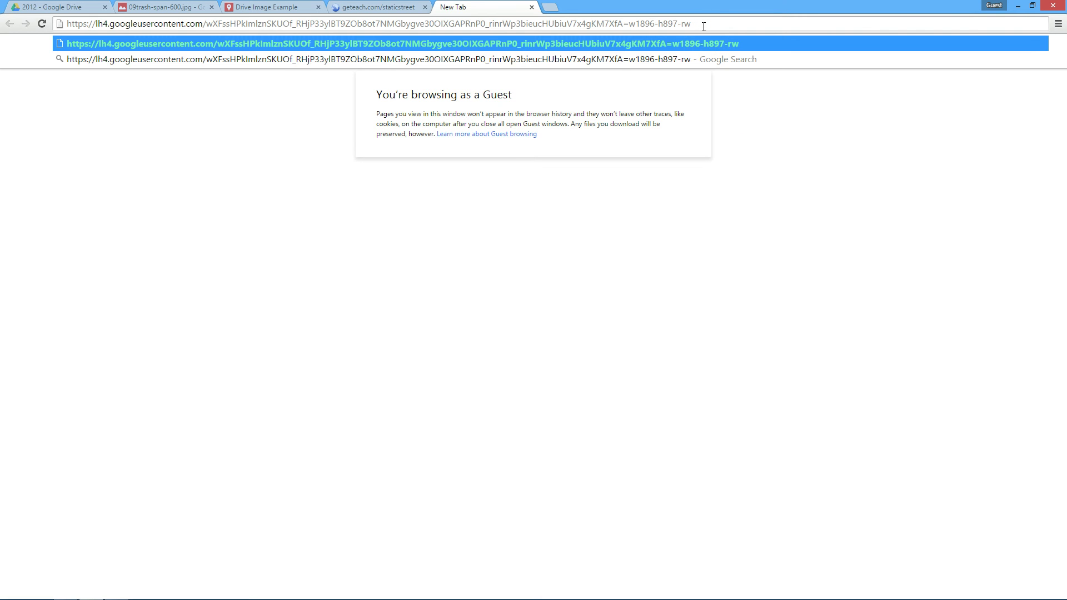
key(Return)
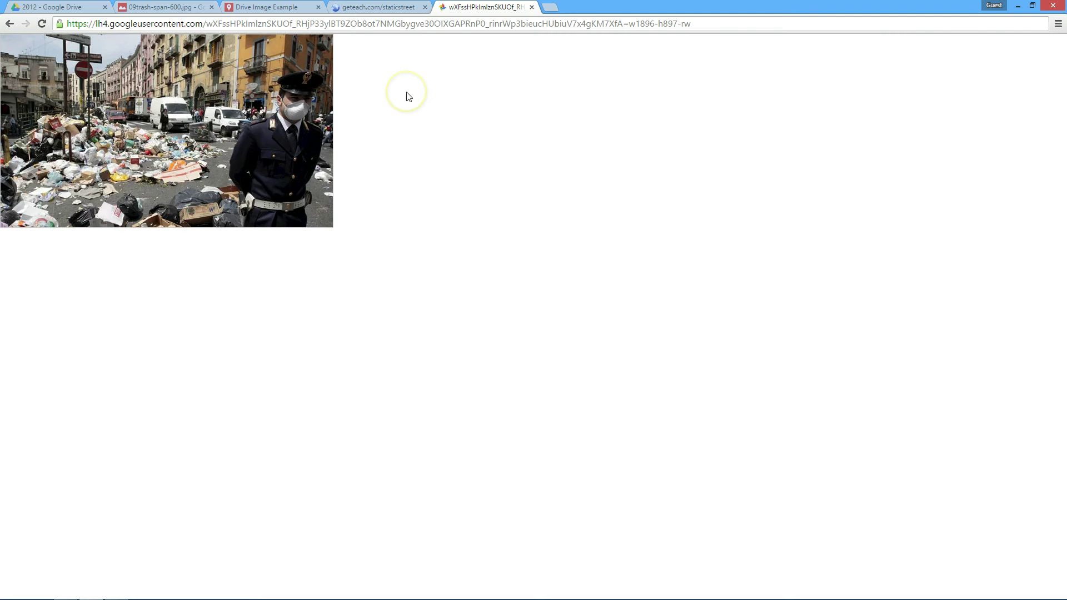
Convert the pasted Drive image address with Get Link on geteach.com/staticstreet
click(387, 8)
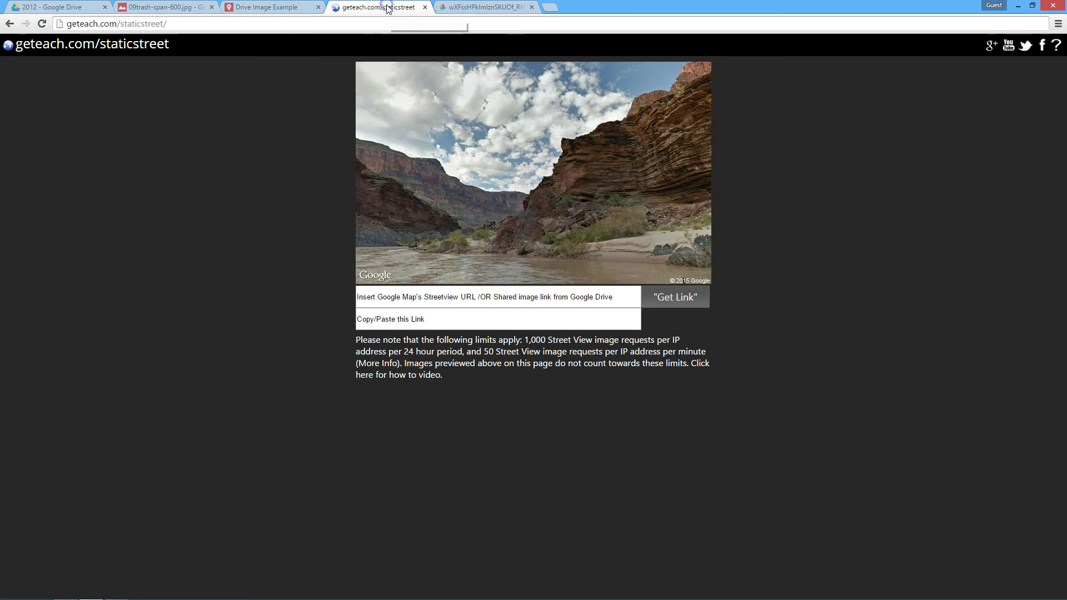
click(472, 297)
right_click(435, 298)
click(478, 362)
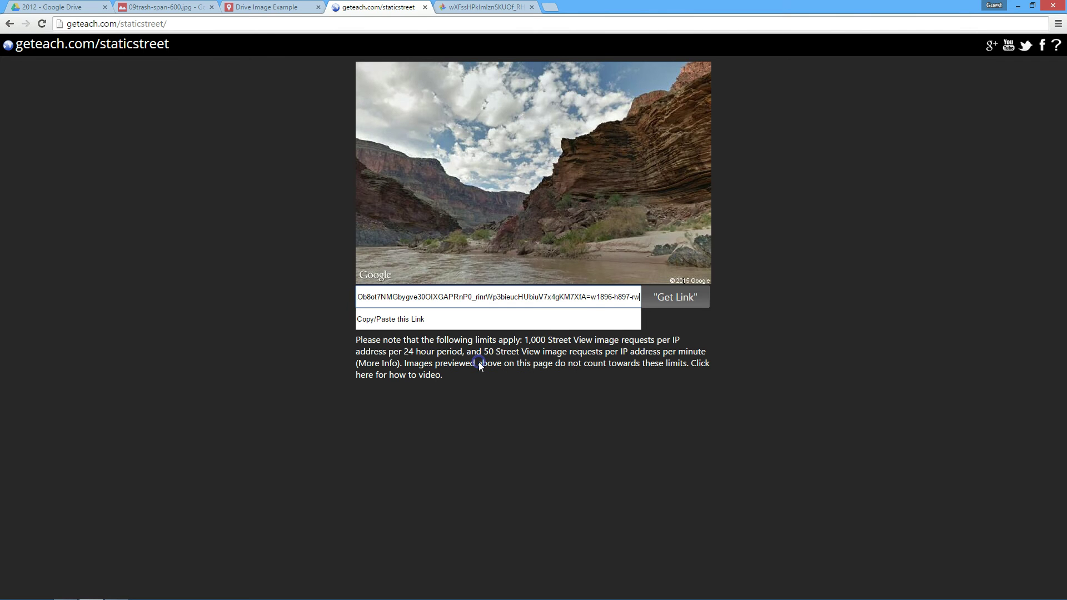
click(595, 295)
triple_click(636, 301)
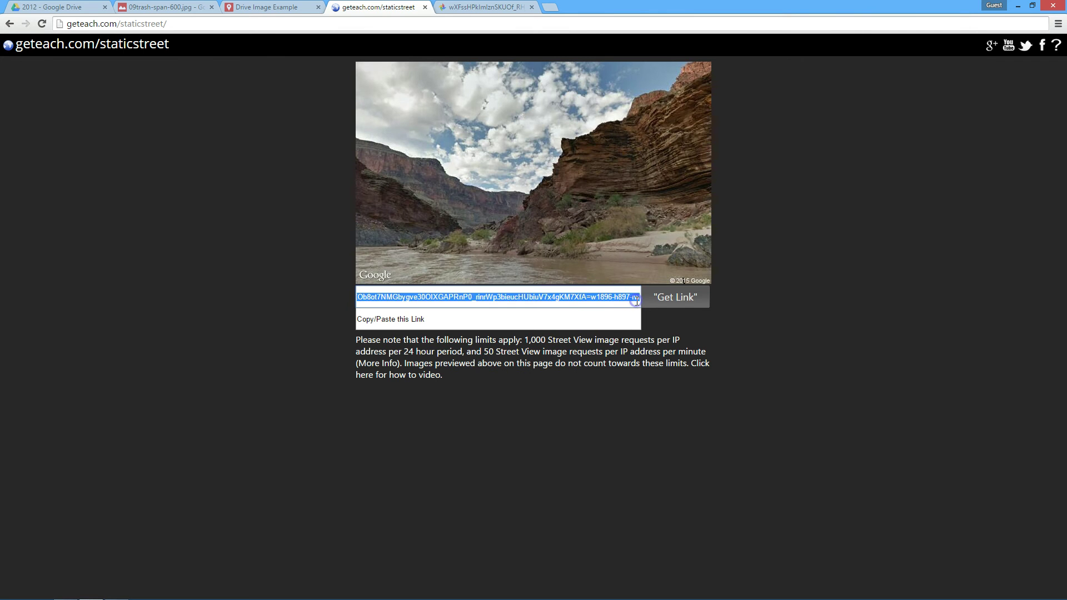
click(673, 299)
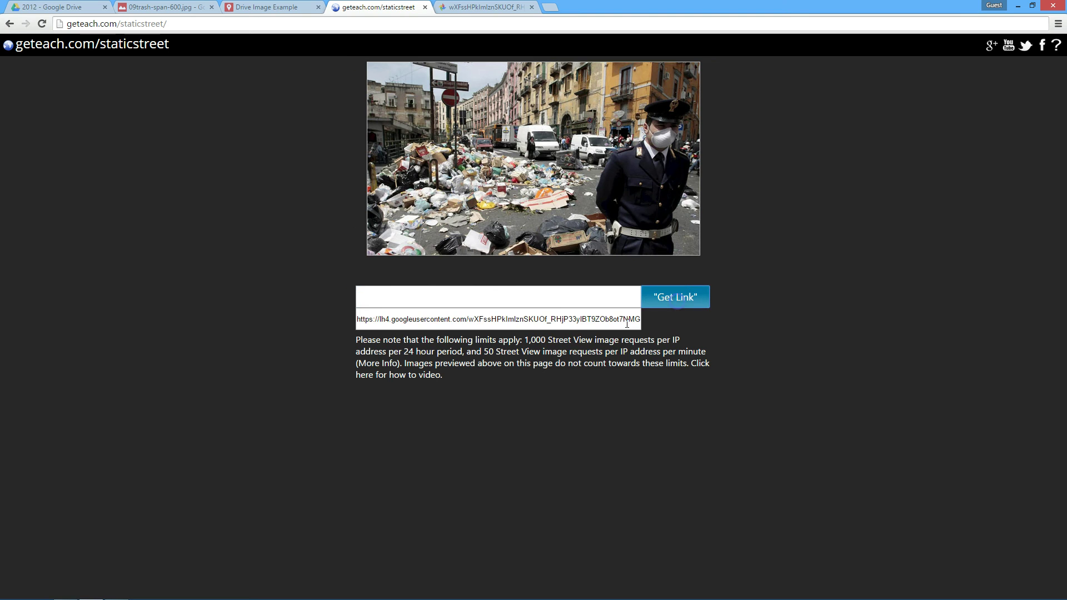
Copy the converted googleusercontent link
click(552, 318)
right_click(553, 321)
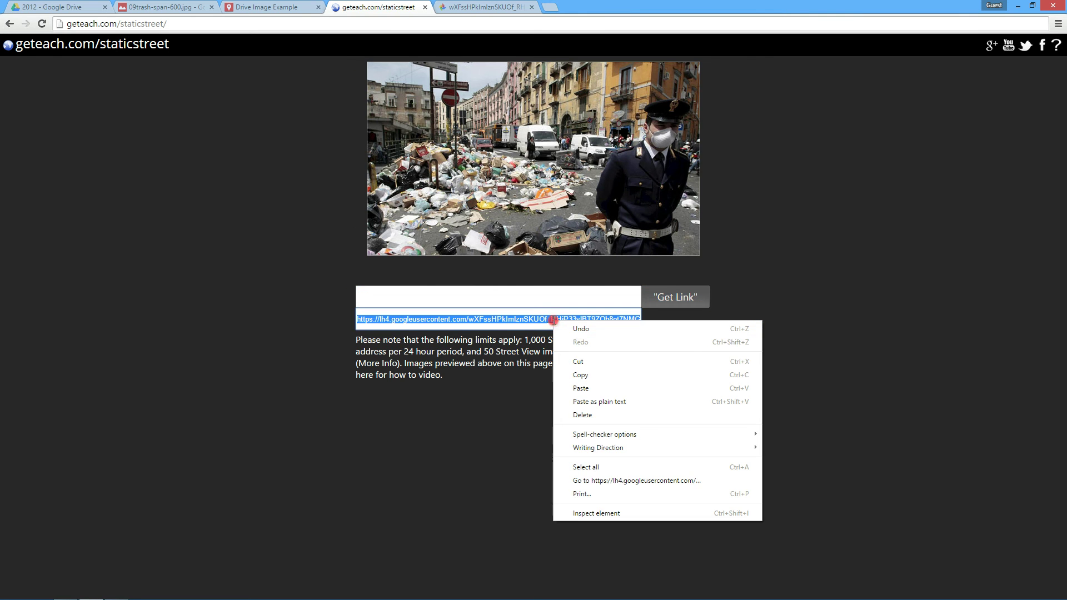
click(591, 375)
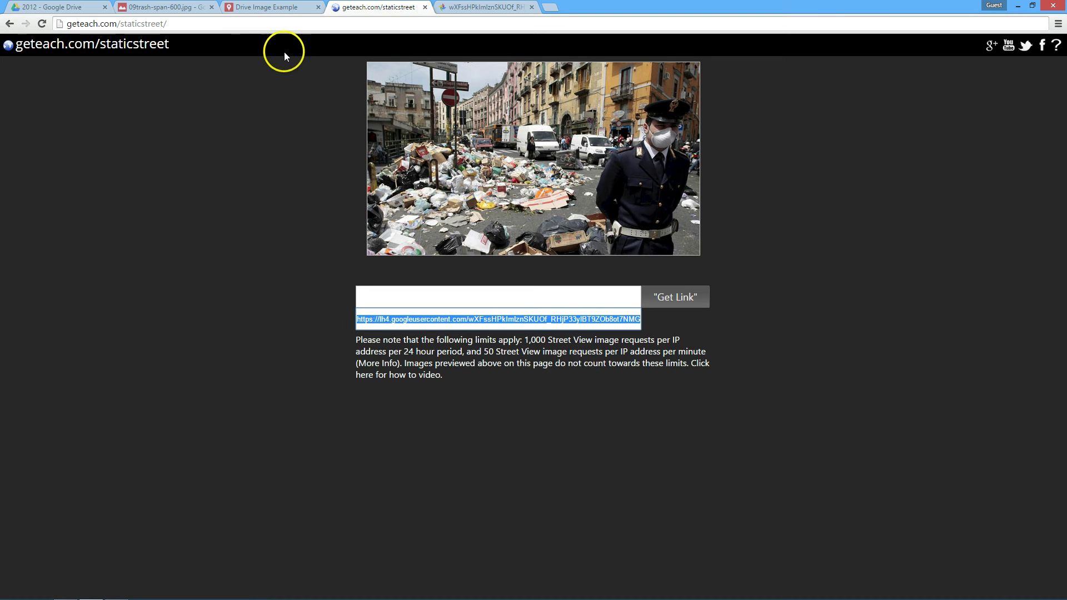
Add a second photo to Point 5 using the converted direct image link
click(270, 12)
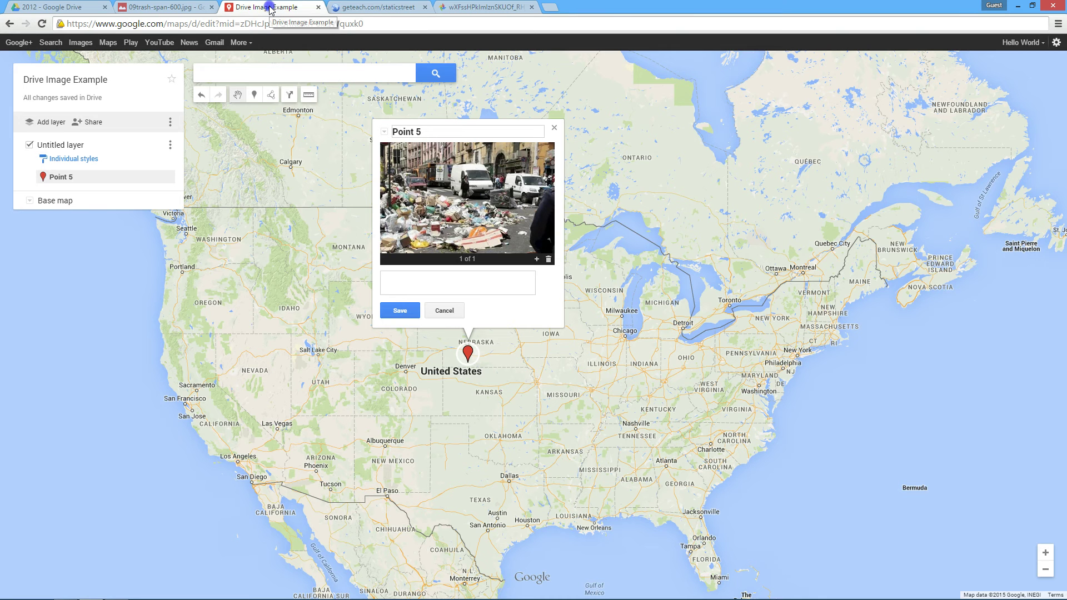
click(537, 260)
right_click(358, 210)
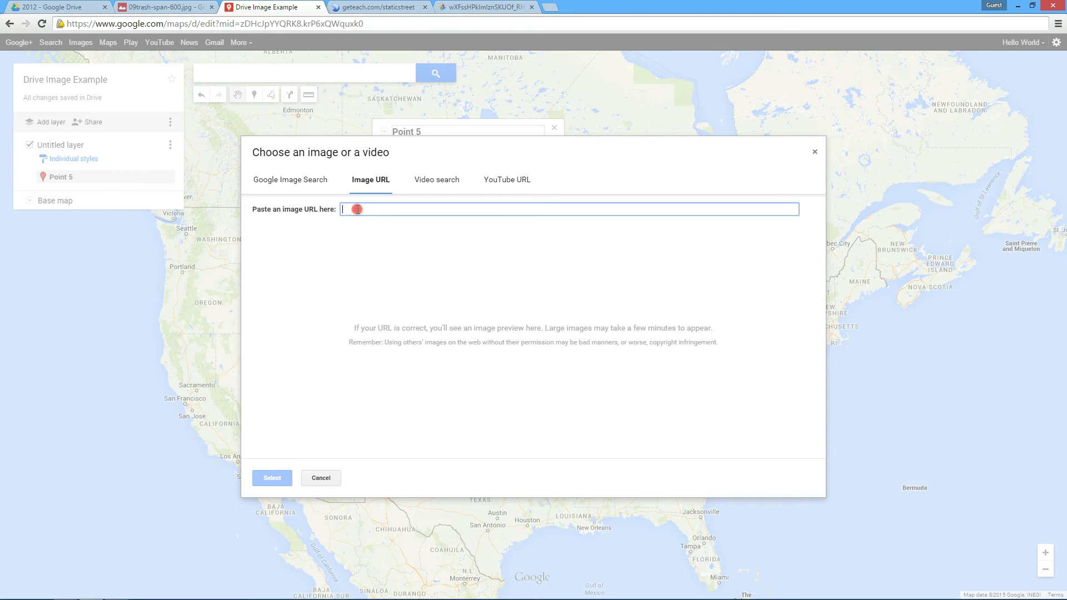
click(431, 278)
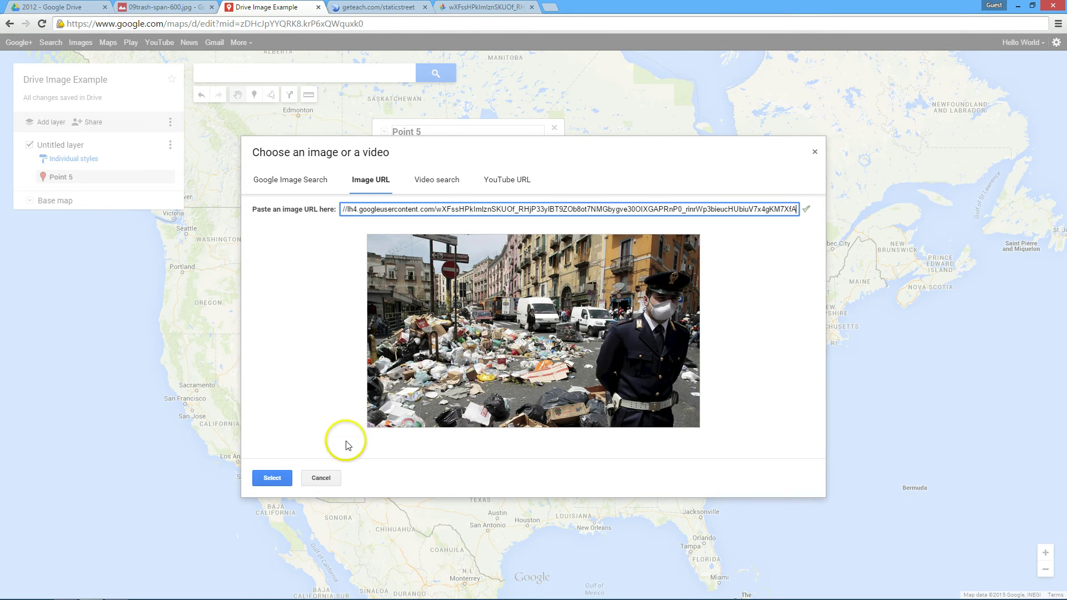
click(288, 480)
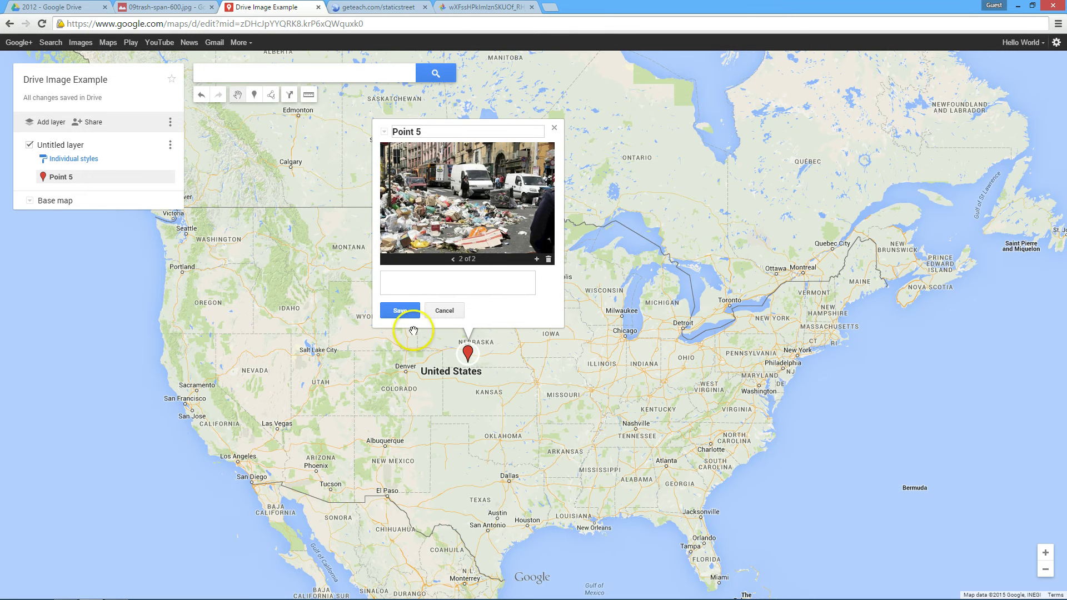
Save Point 5 and check both of its attached photos
click(403, 310)
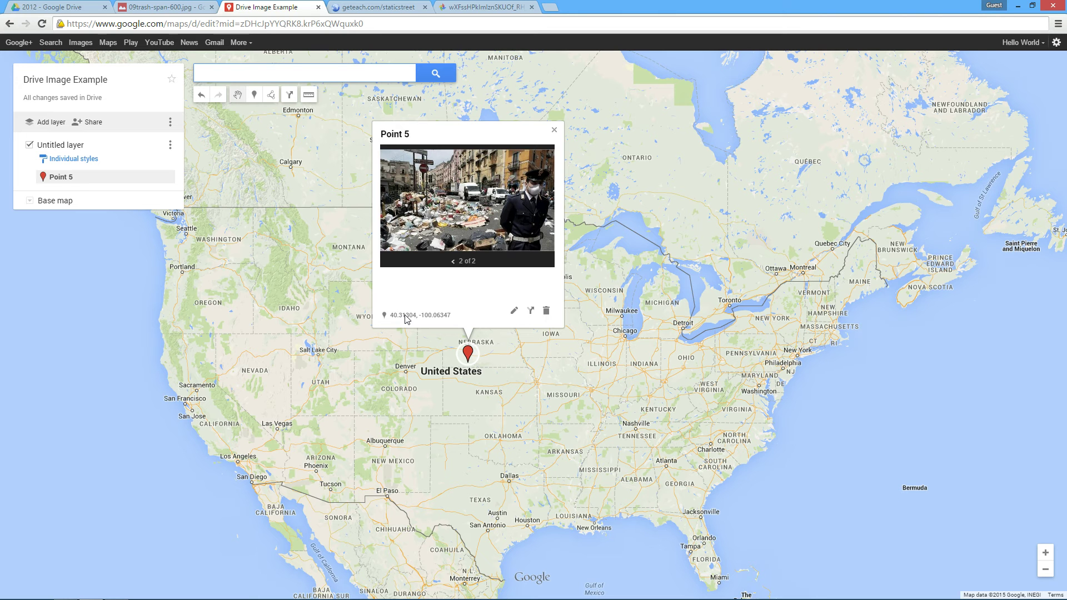
click(453, 260)
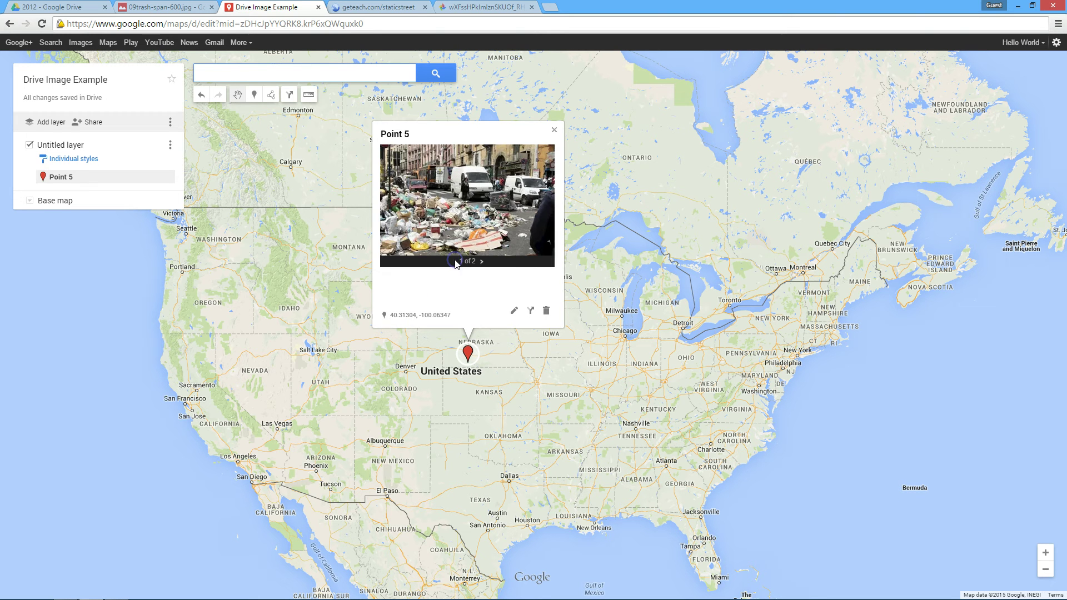
click(481, 262)
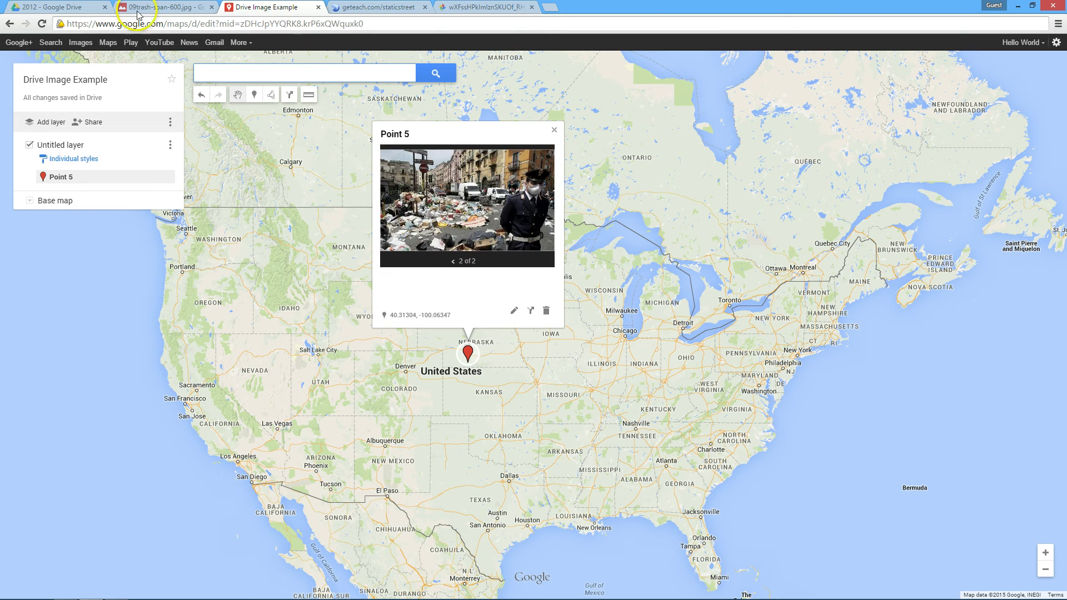
click(184, 7)
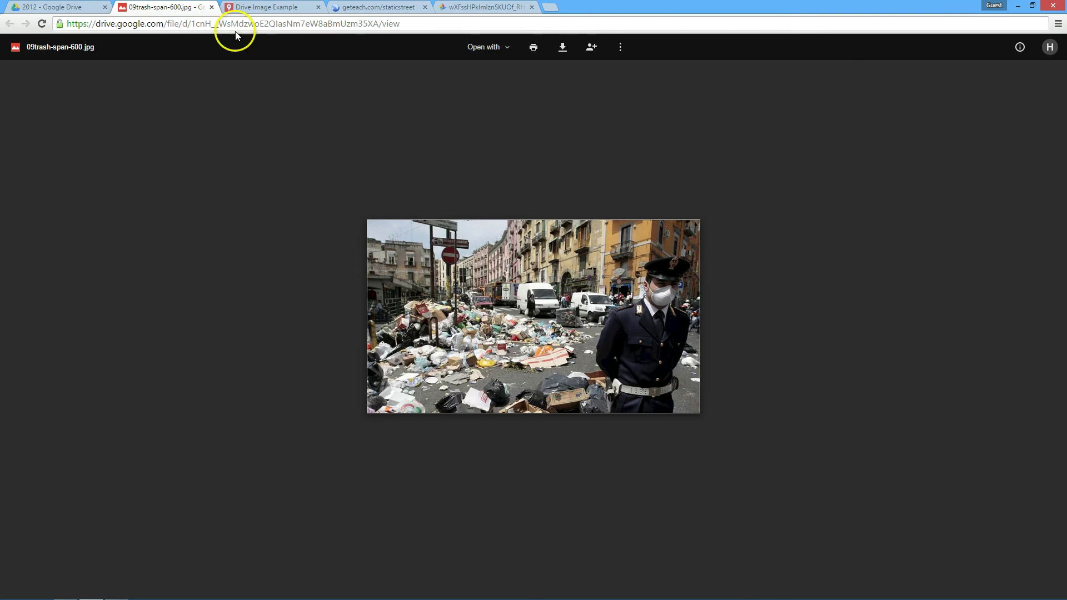
Go back to the 2012 Drive folder and reopen 09trash-span-600.jpg in preview
click(211, 7)
key(ctrl+1)
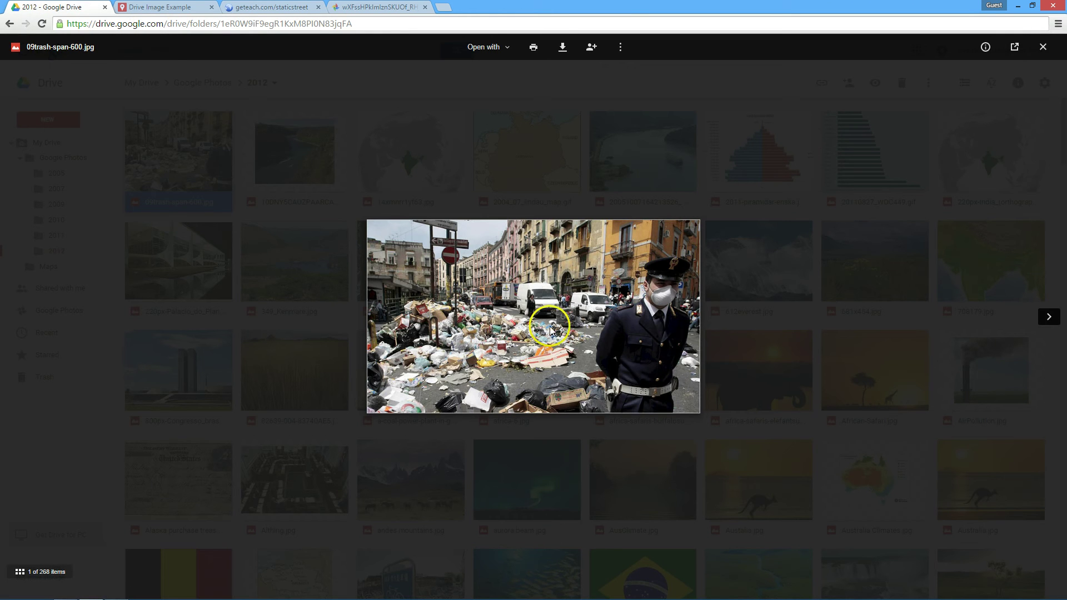
click(1042, 47)
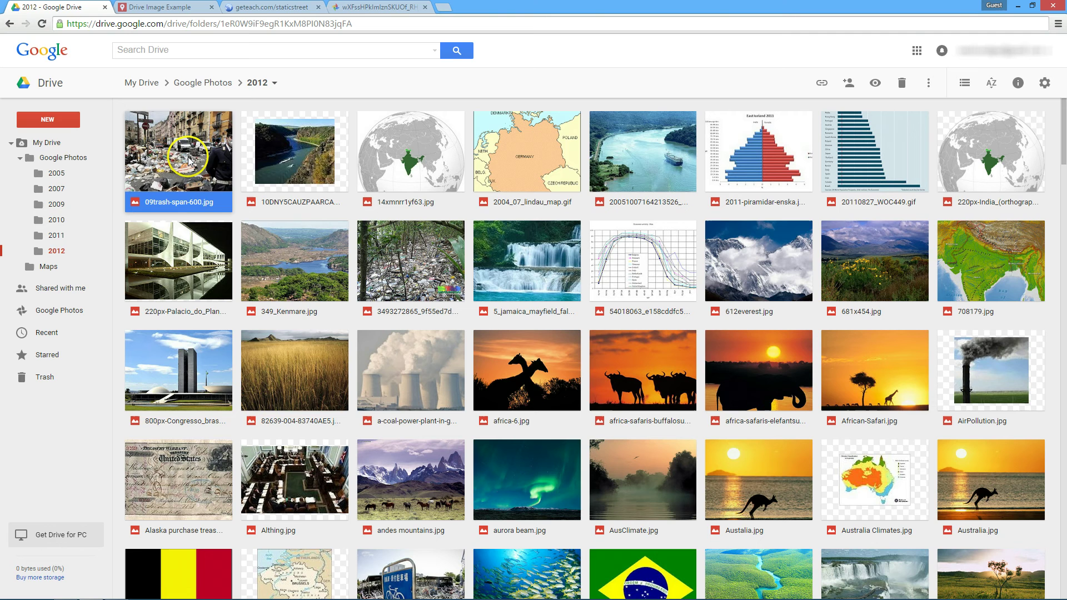
right_click(188, 157)
double_click(174, 149)
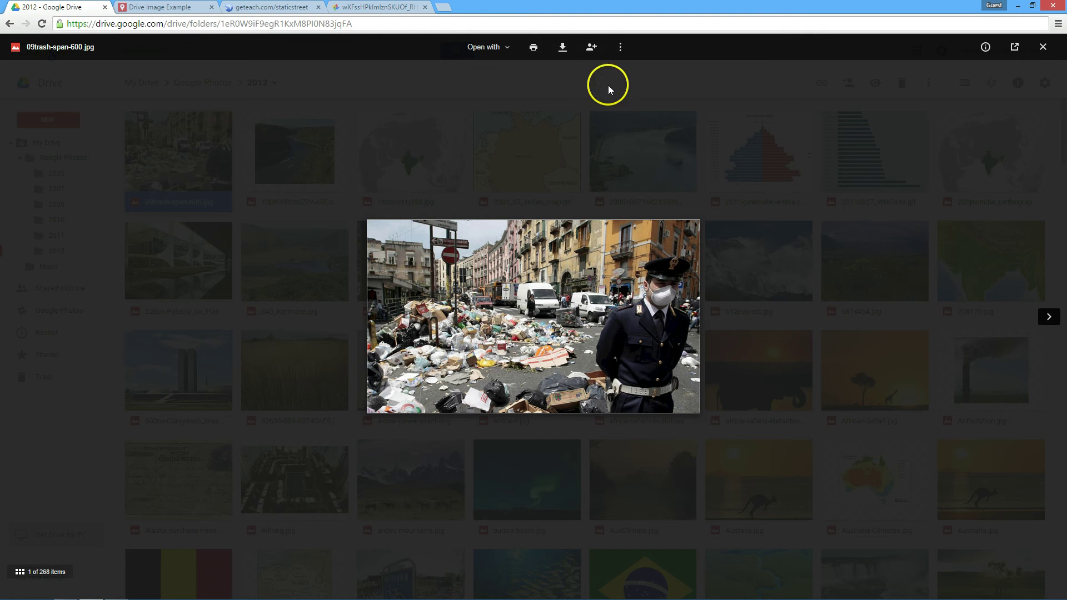
Copy the photo's anyone-with-the-link view-only share link from its sharing settings
click(591, 48)
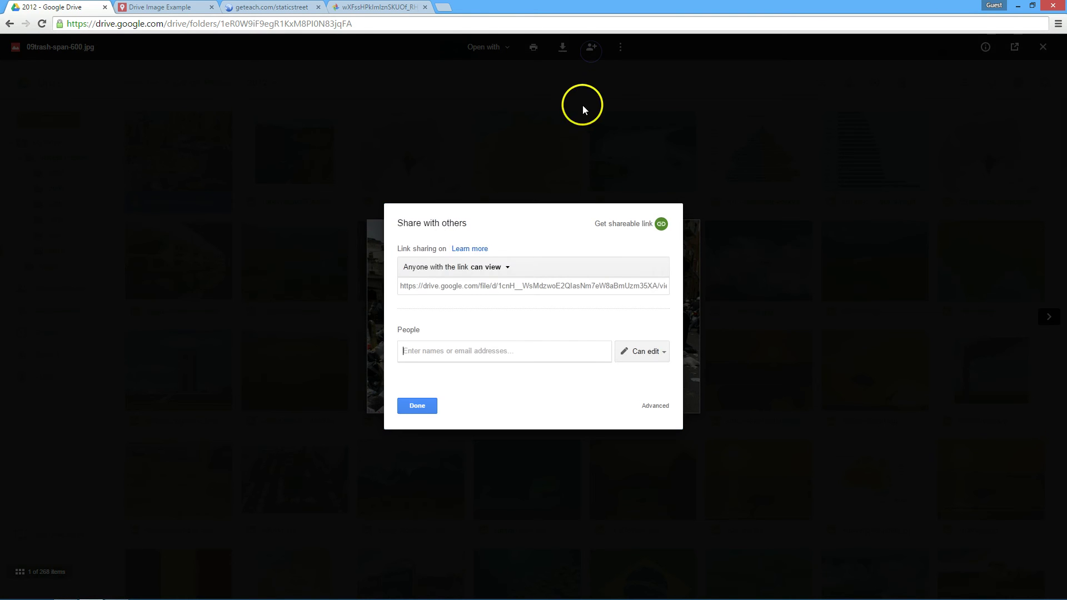
click(515, 288)
right_click(516, 286)
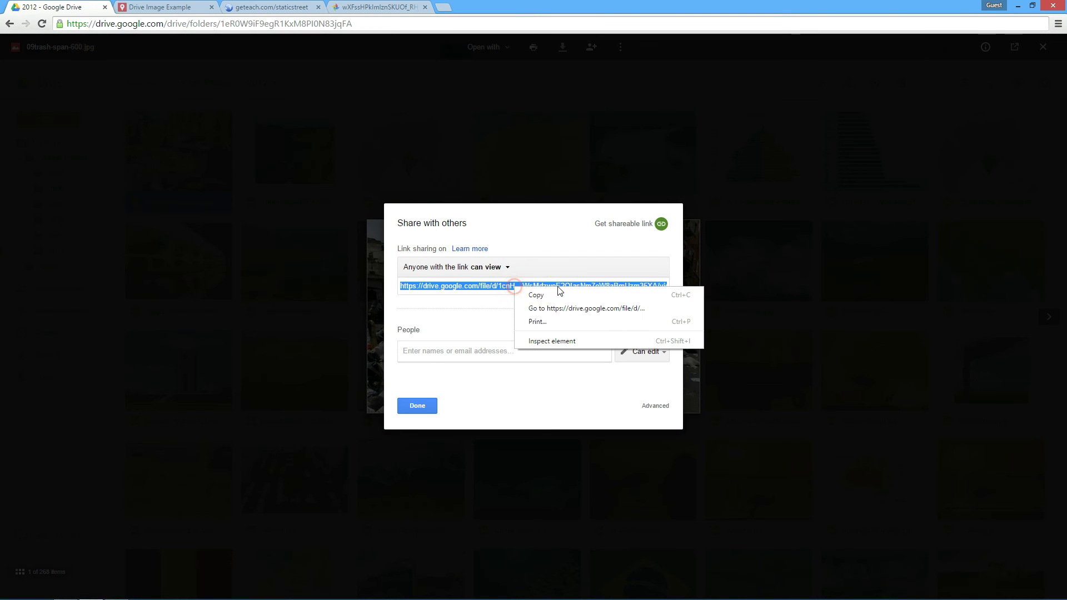
click(565, 290)
Convert the Drive share link with Get Link on the geteach converter
click(275, 8)
click(423, 298)
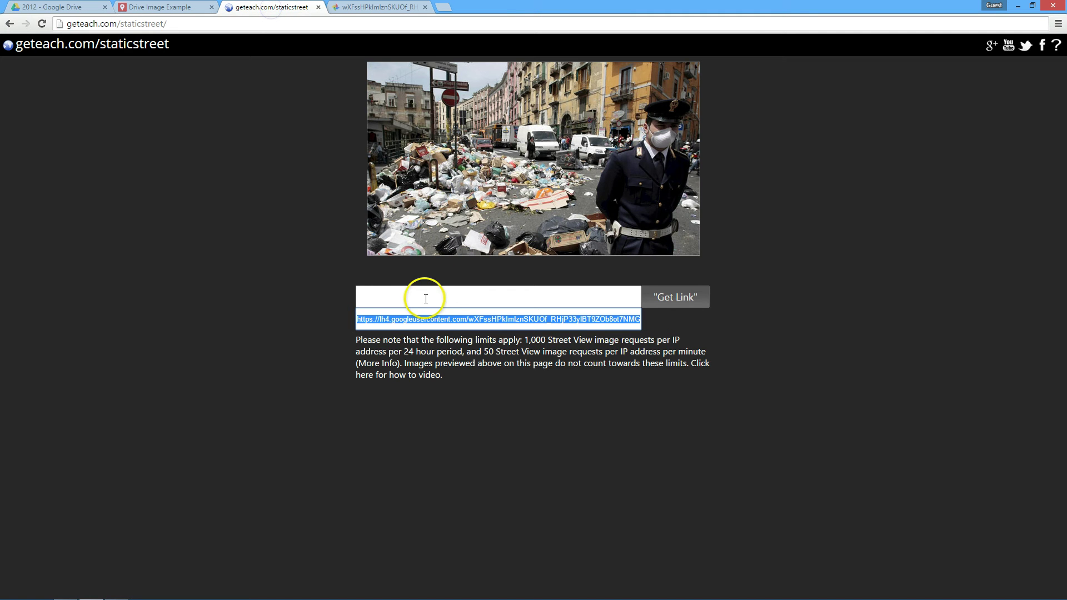
right_click(424, 298)
click(461, 366)
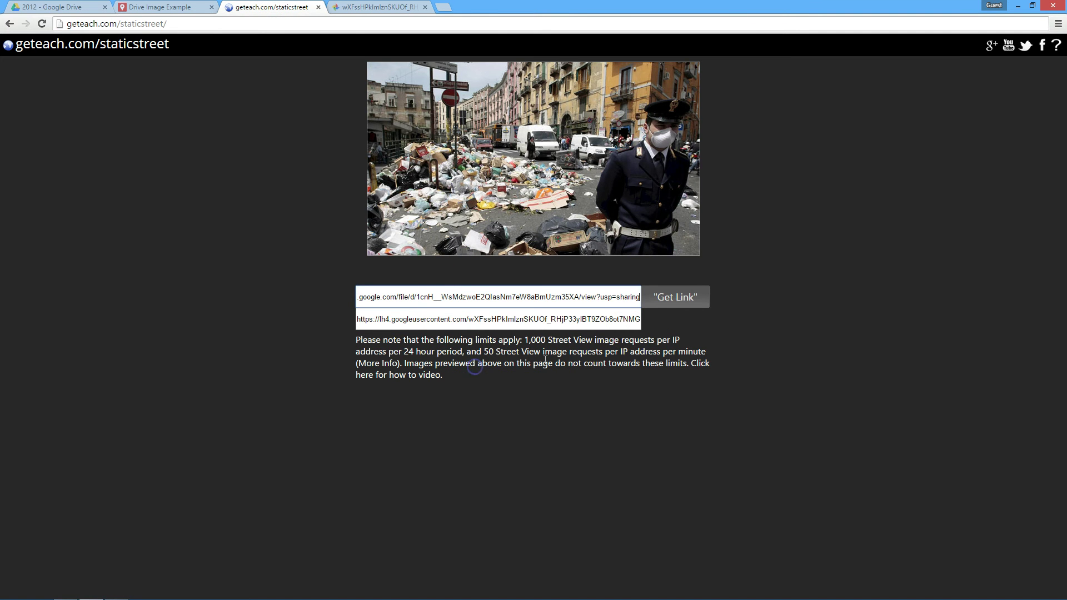
click(684, 295)
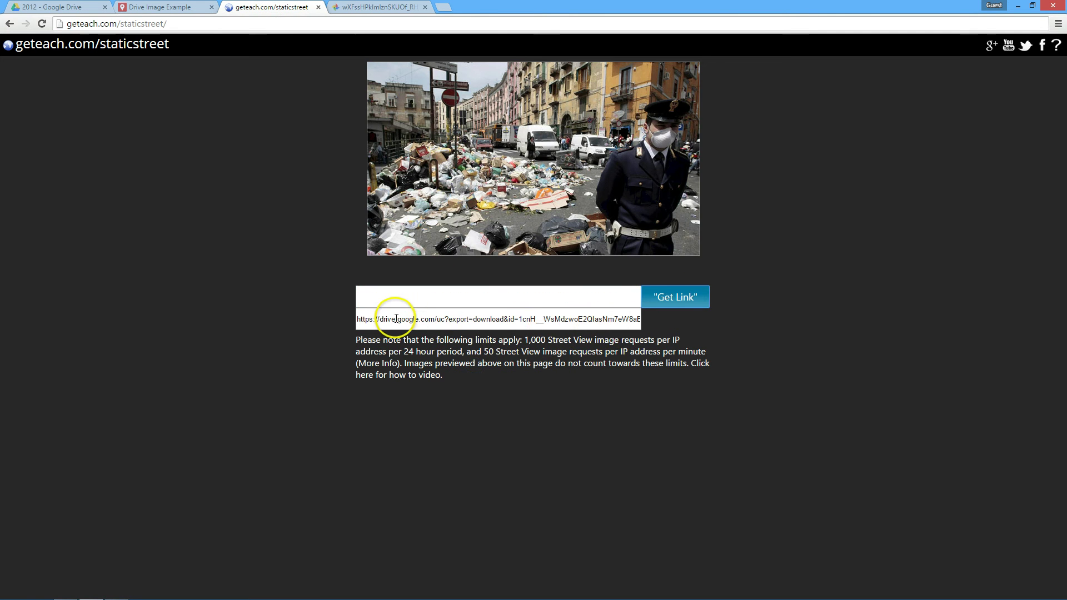
Copy the generated drive.google.com/uc?export=download link
drag(393, 318, 624, 318)
click(558, 323)
triple_click(558, 323)
right_click(558, 324)
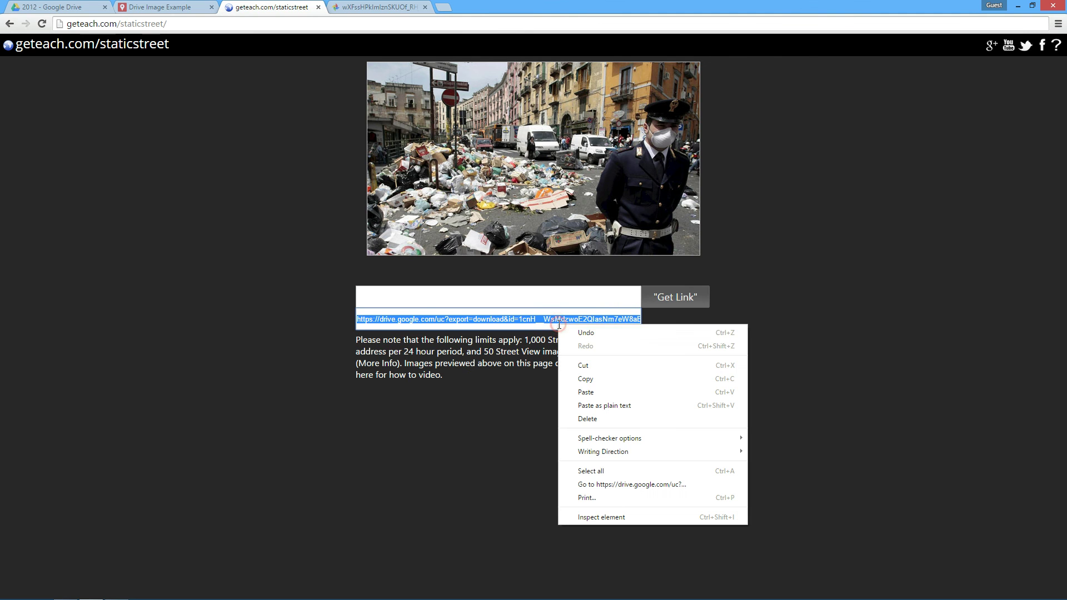
click(605, 379)
Add the uc?export=download link as Point 5's third photo and save the point
key(ctrl+shift+Tab)
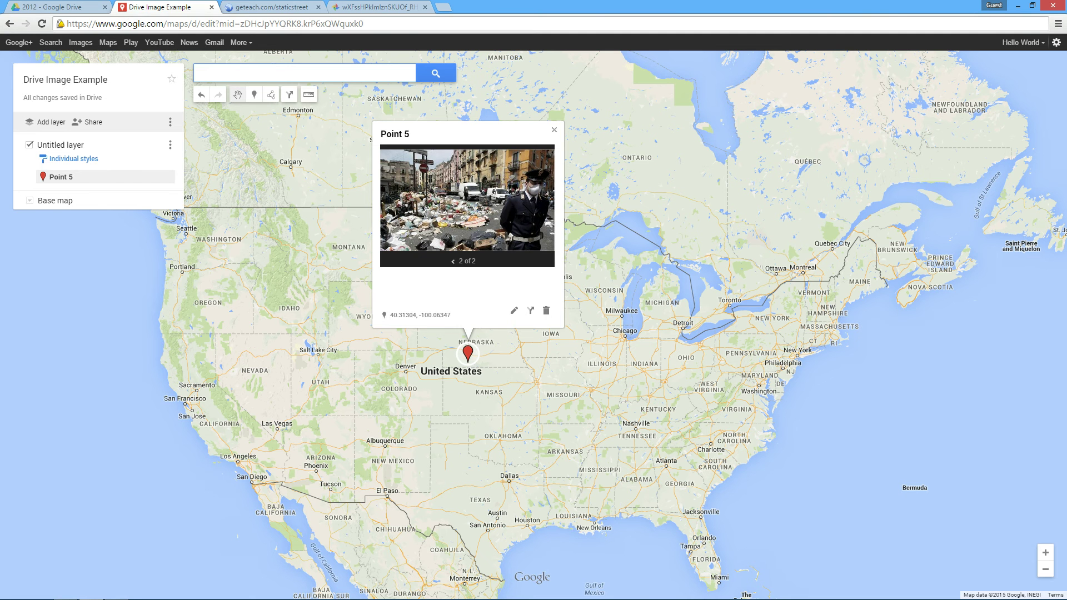
click(514, 310)
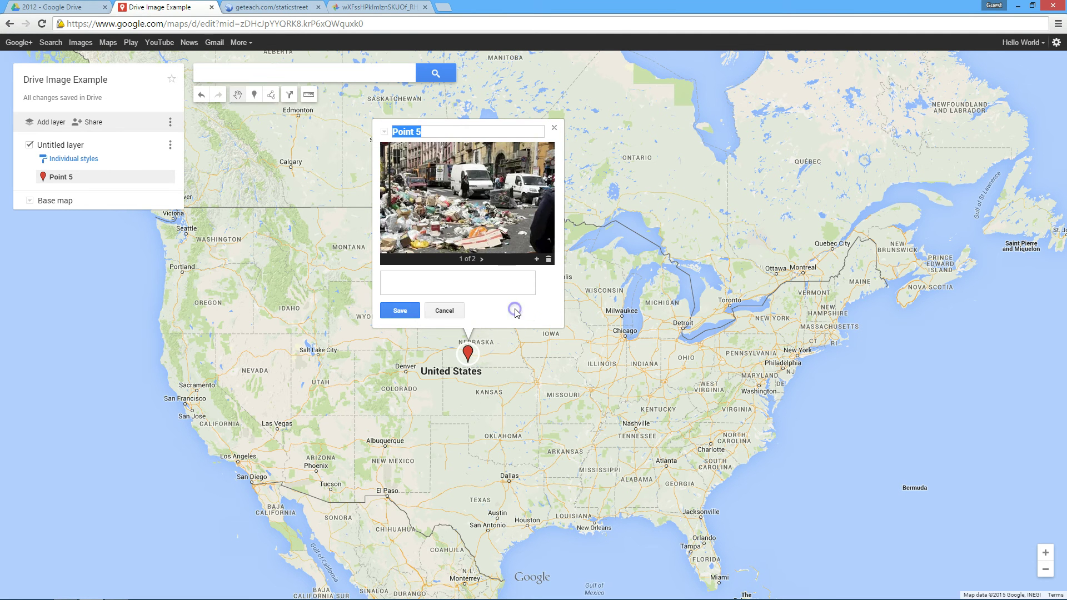
click(537, 259)
right_click(370, 208)
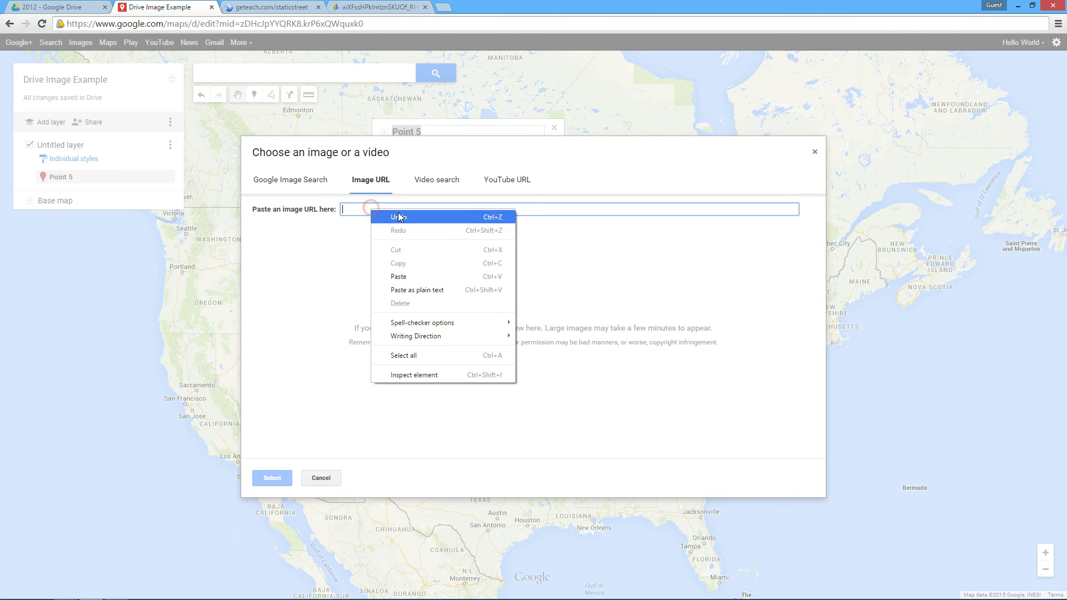
click(422, 275)
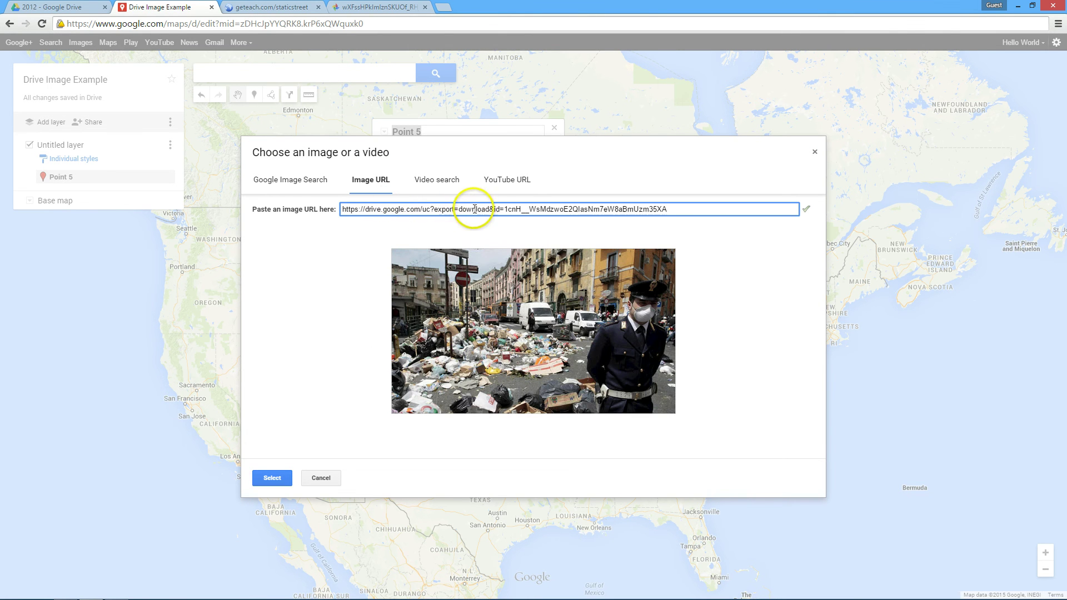
click(272, 478)
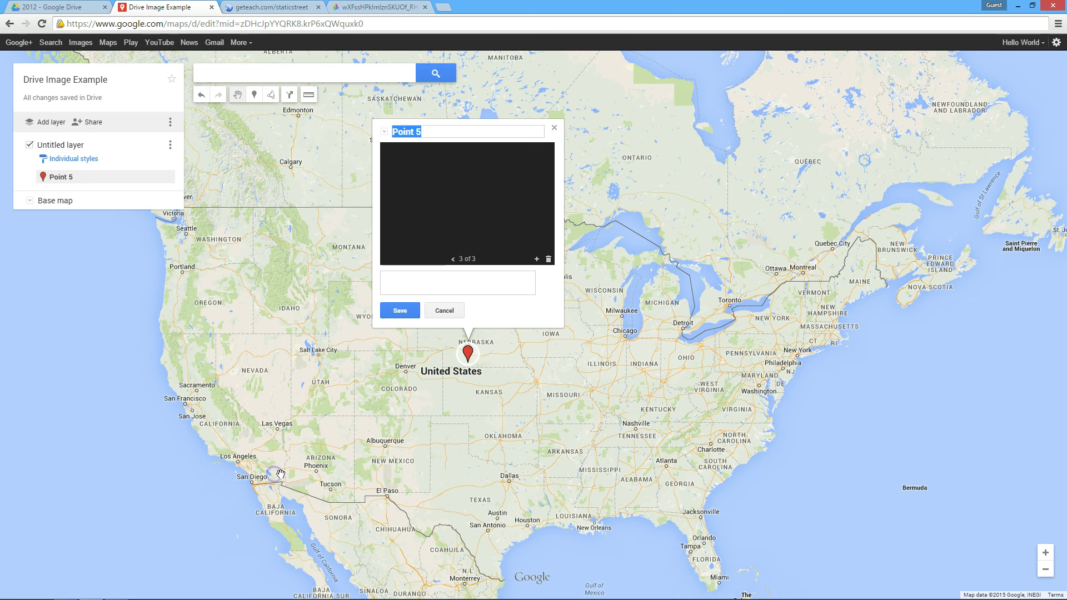
click(407, 311)
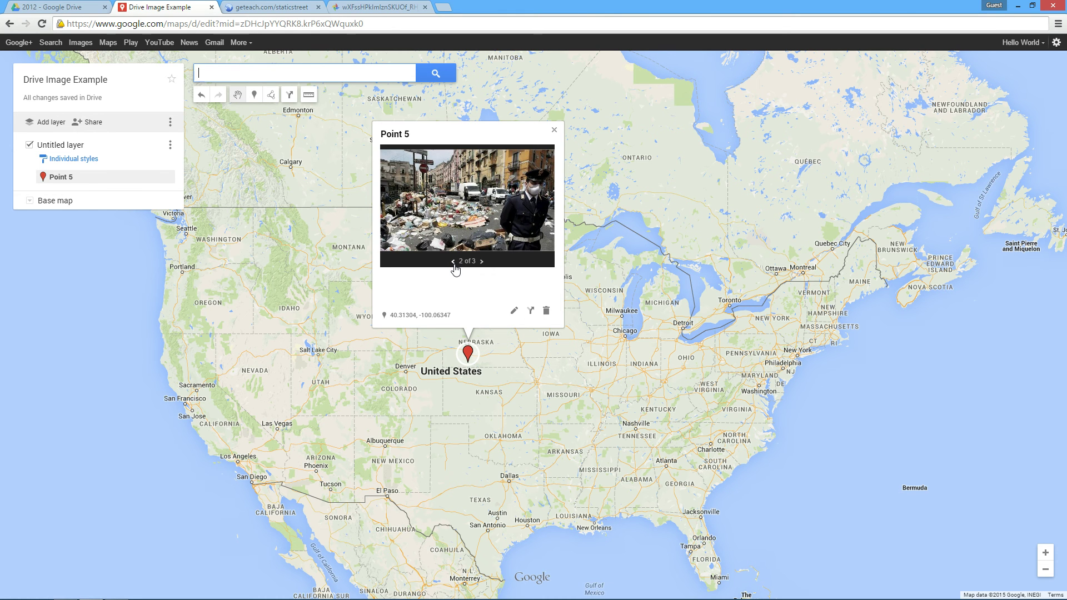
click(454, 264)
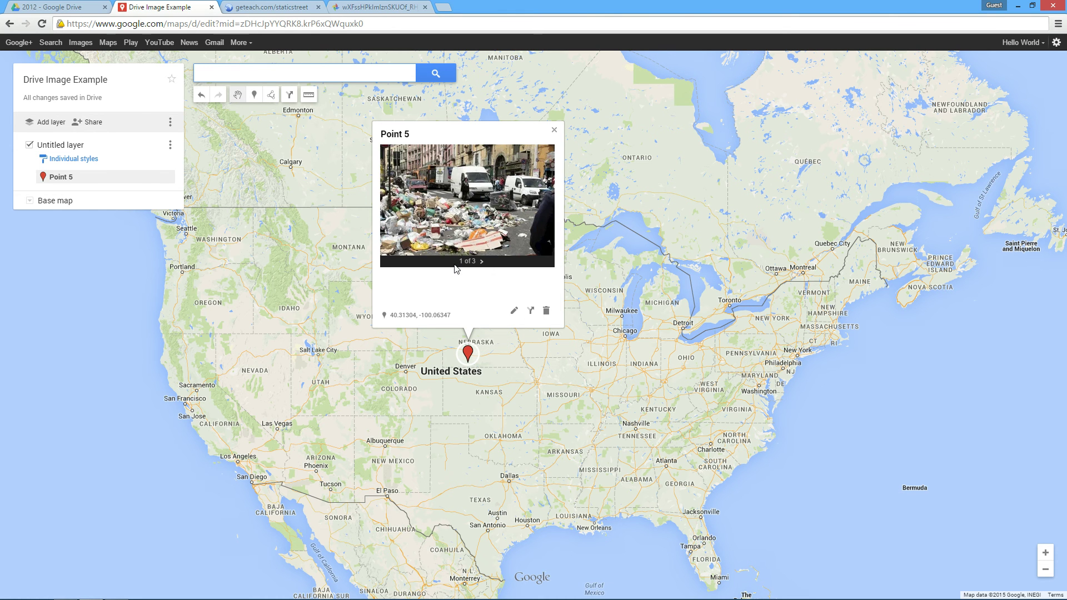
Copy the plain view-only share link again from the Drive Share dialog
key(ctrl+1)
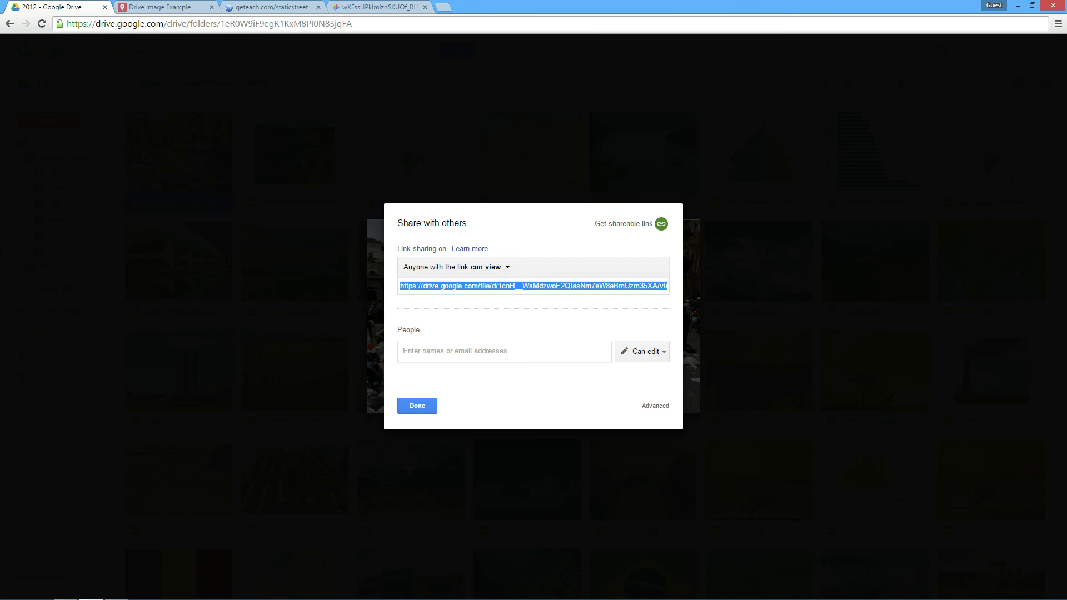
click(525, 285)
right_click(524, 285)
click(566, 296)
key(ctrl+2)
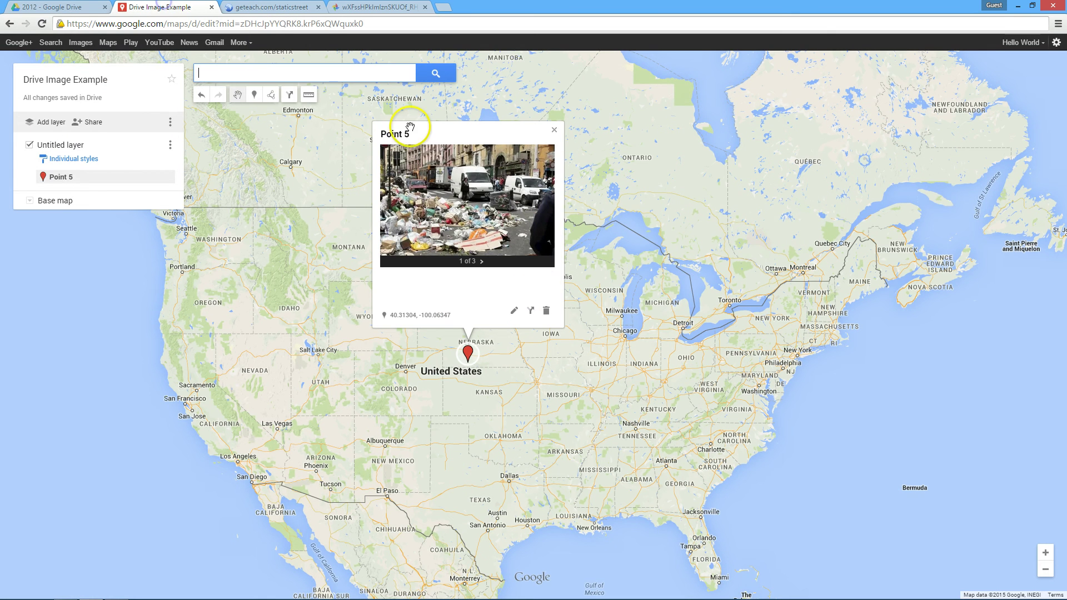
Add the plain share link as Point 5's fourth image and save it
click(515, 314)
click(538, 261)
click(374, 207)
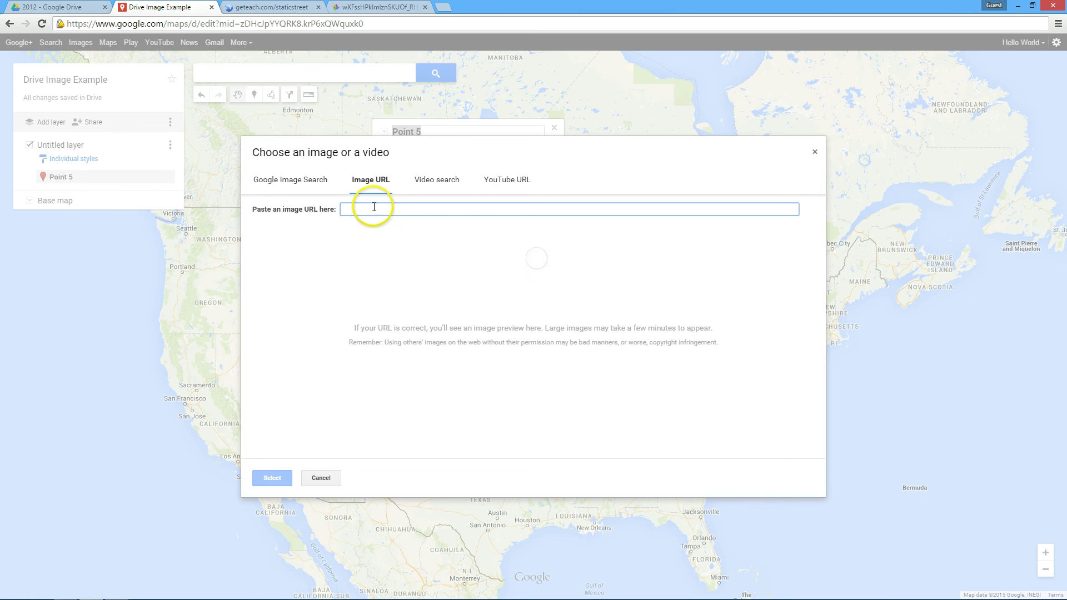
right_click(374, 207)
click(439, 275)
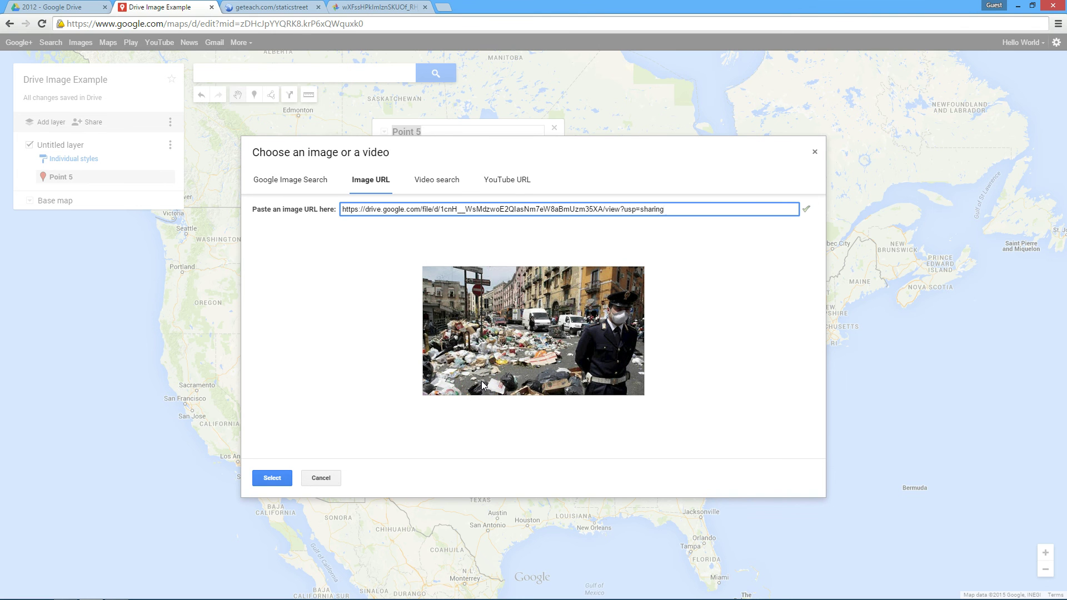
click(274, 481)
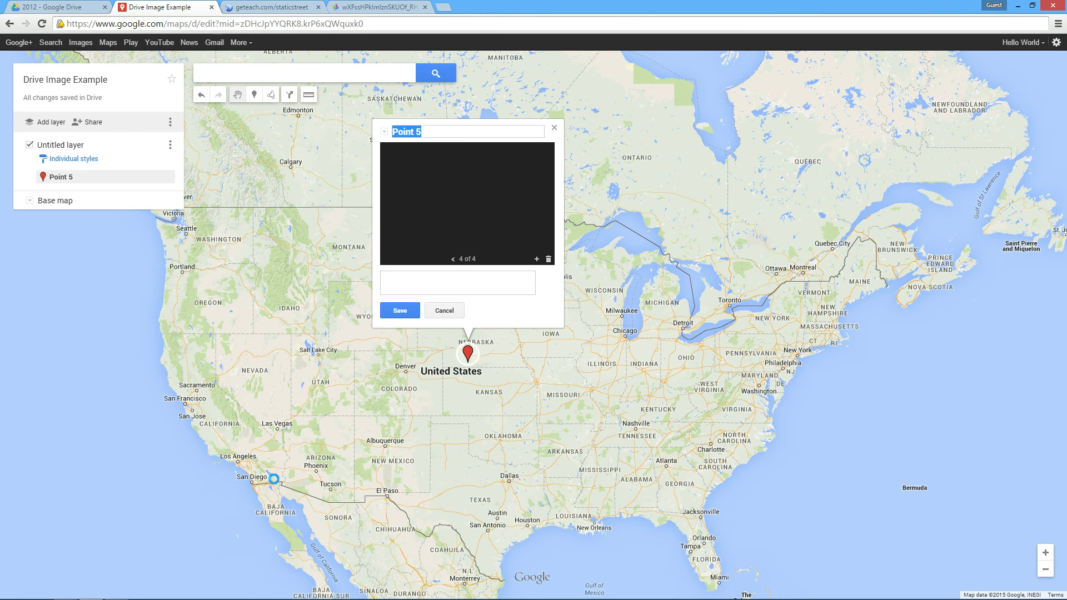
click(400, 310)
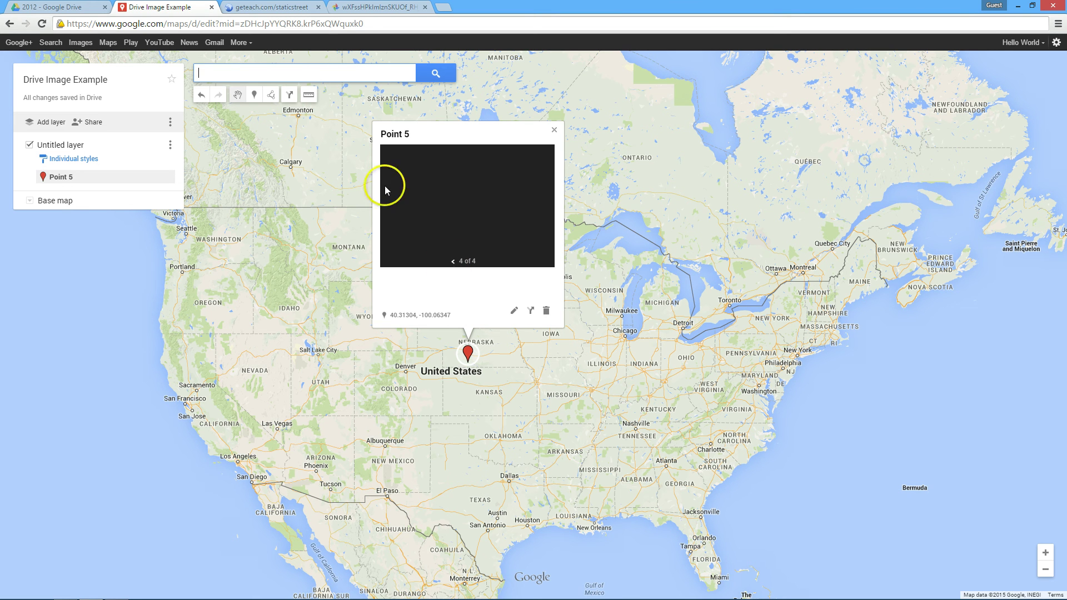
click(262, 6)
click(440, 298)
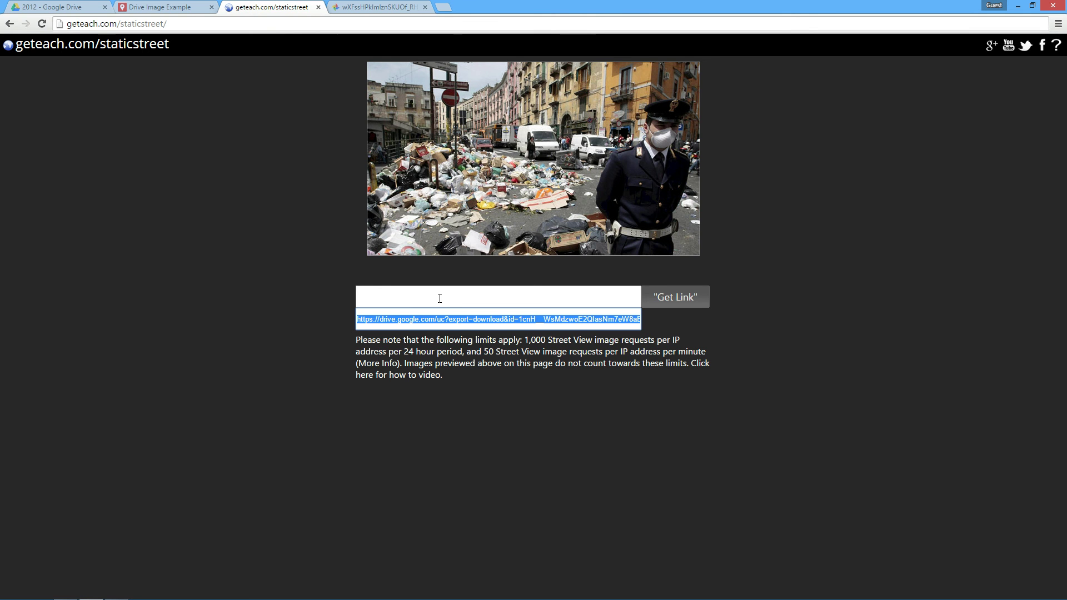
Close the previous photo's sharing settings and preview, then show all Google Photos images
click(139, 7)
click(45, 7)
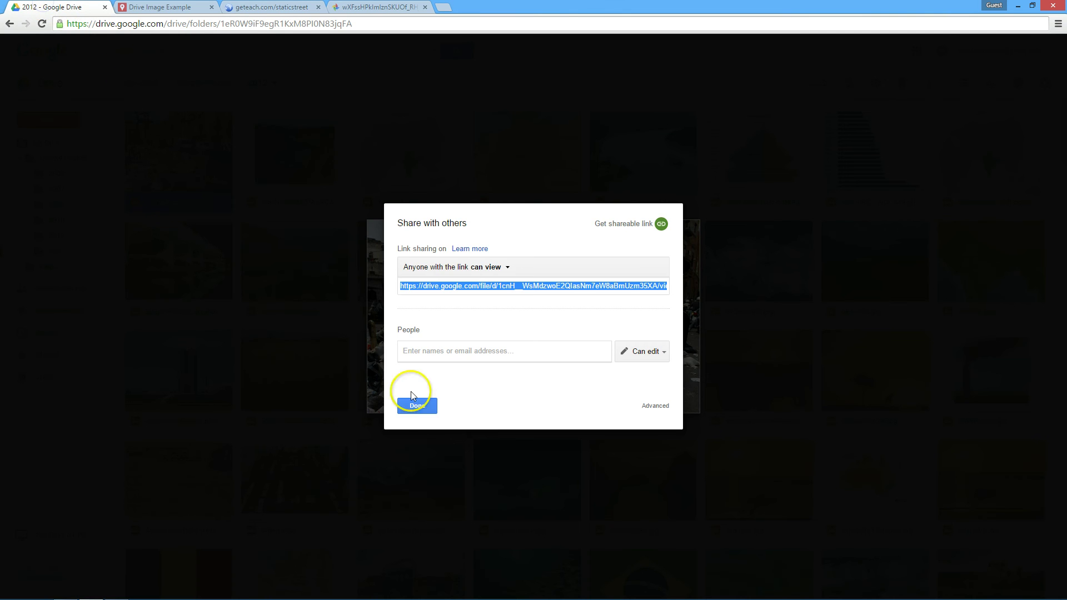
click(417, 409)
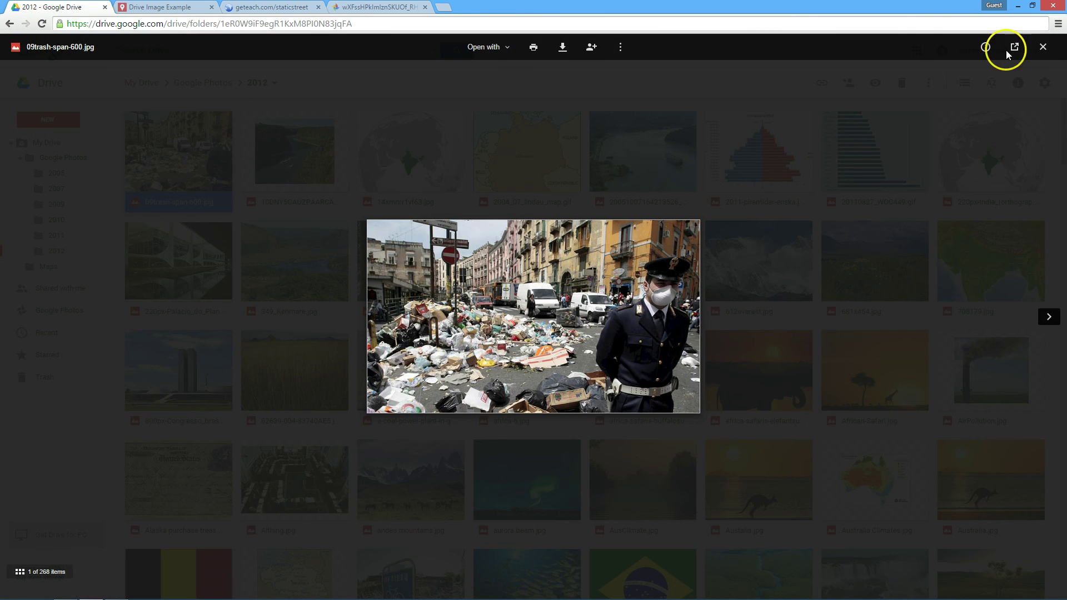
click(1042, 46)
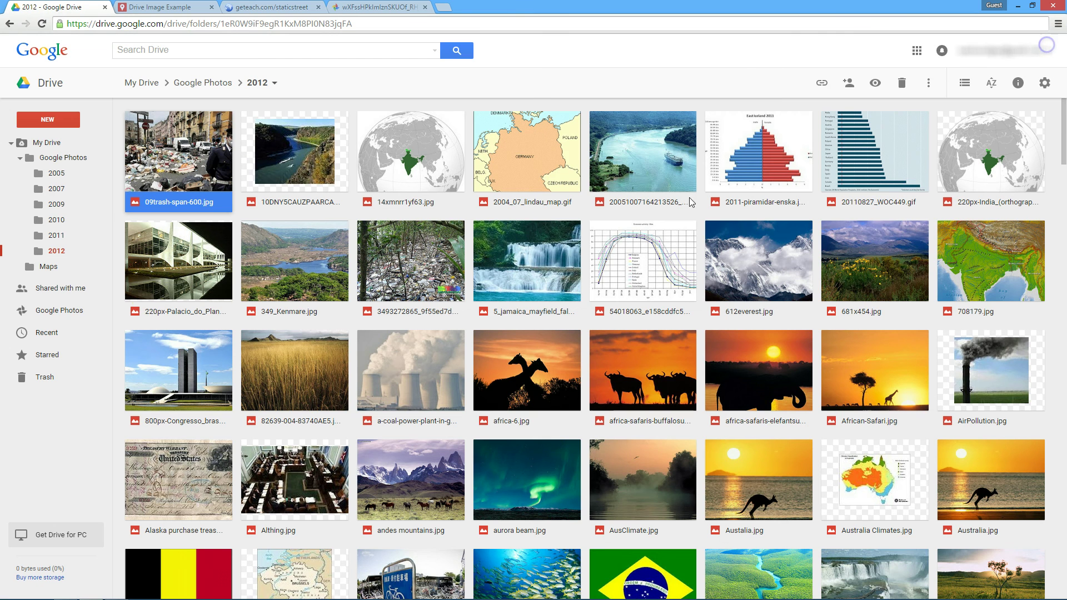
click(55, 311)
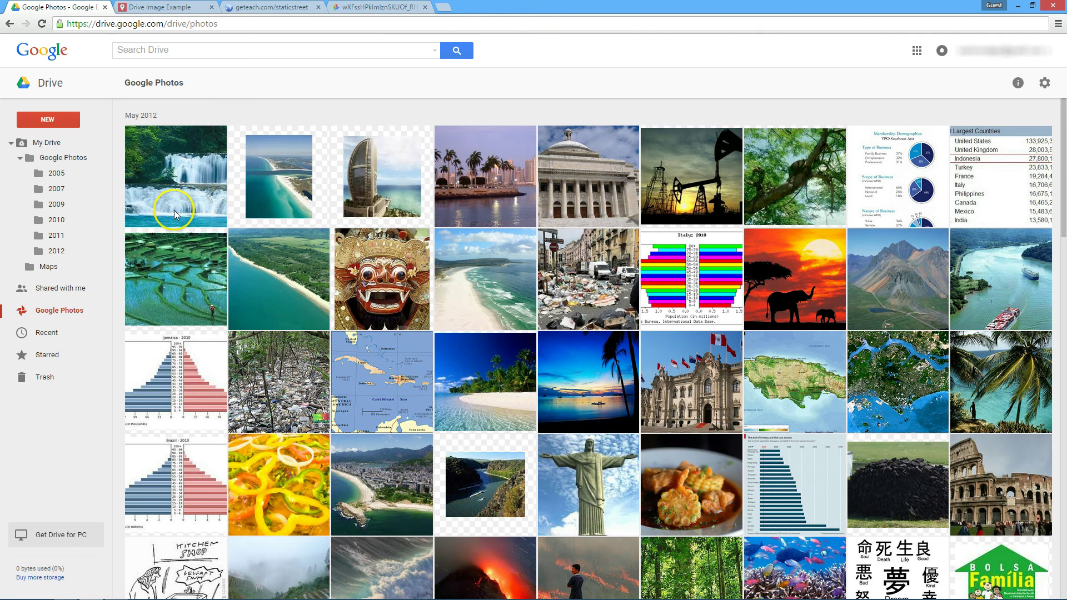
Turn on anyone-with-the-link sharing for the waterfall photo 5_jamaica_mayfield_falls.jpg
double_click(176, 194)
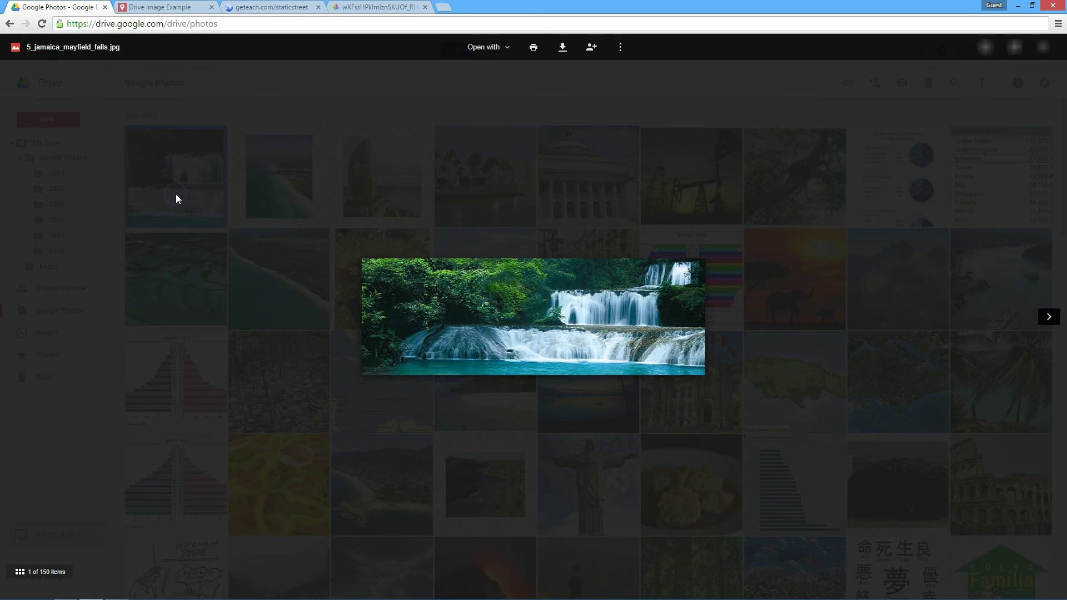
click(592, 49)
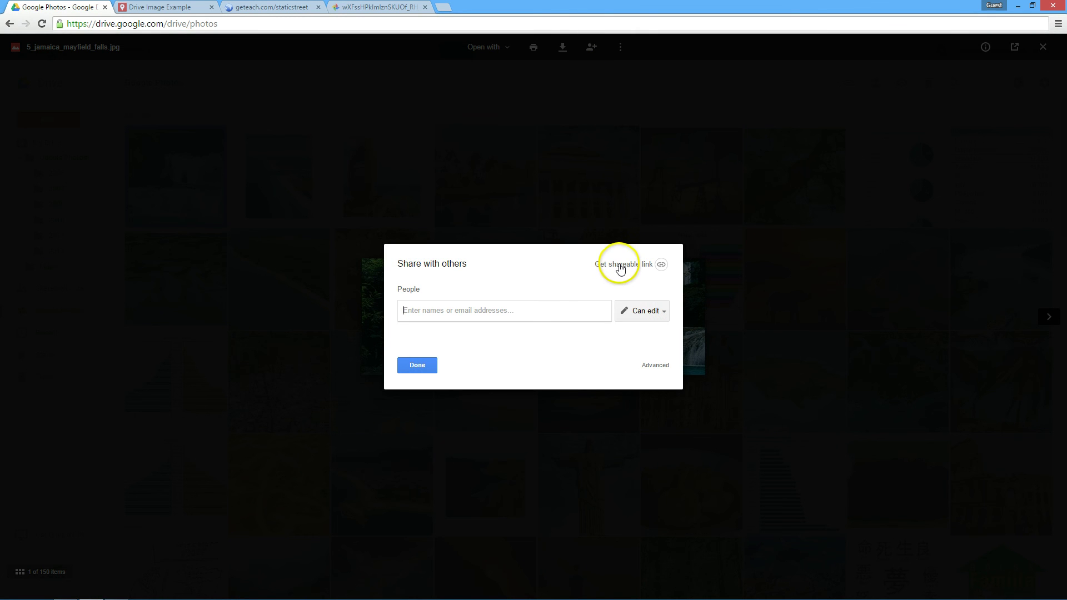
click(620, 266)
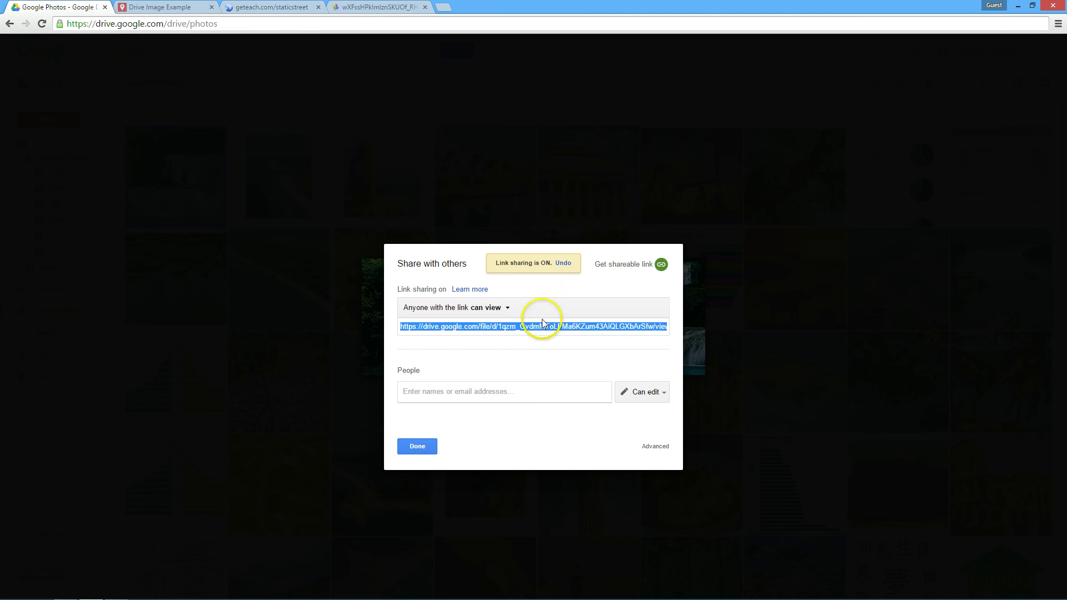
click(425, 444)
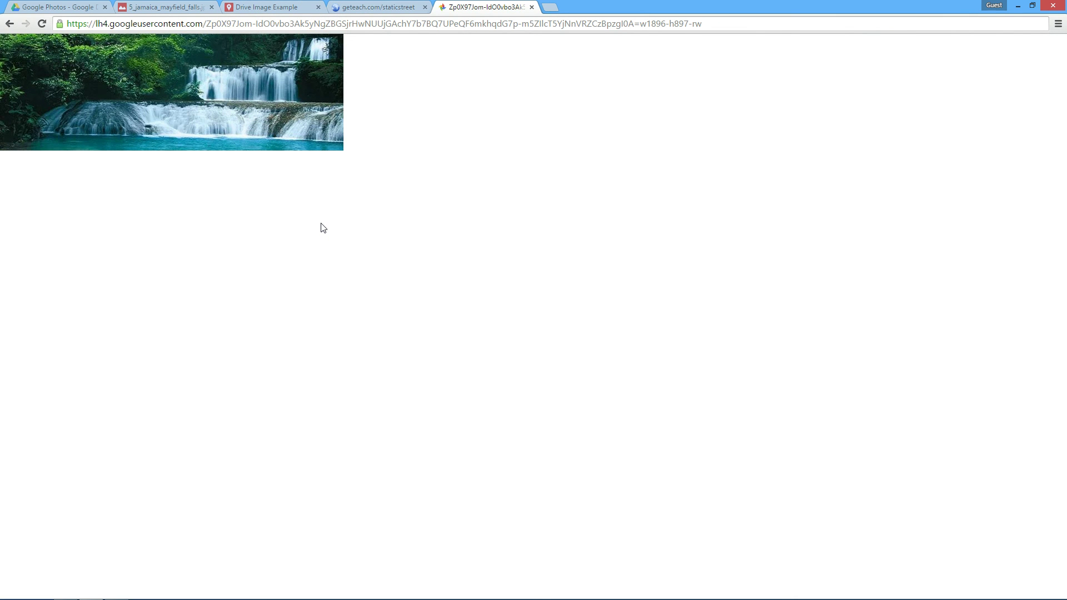
Return to the geteach.com/staticstreet converter tab with the street-trash photo's direct link
click(369, 7)
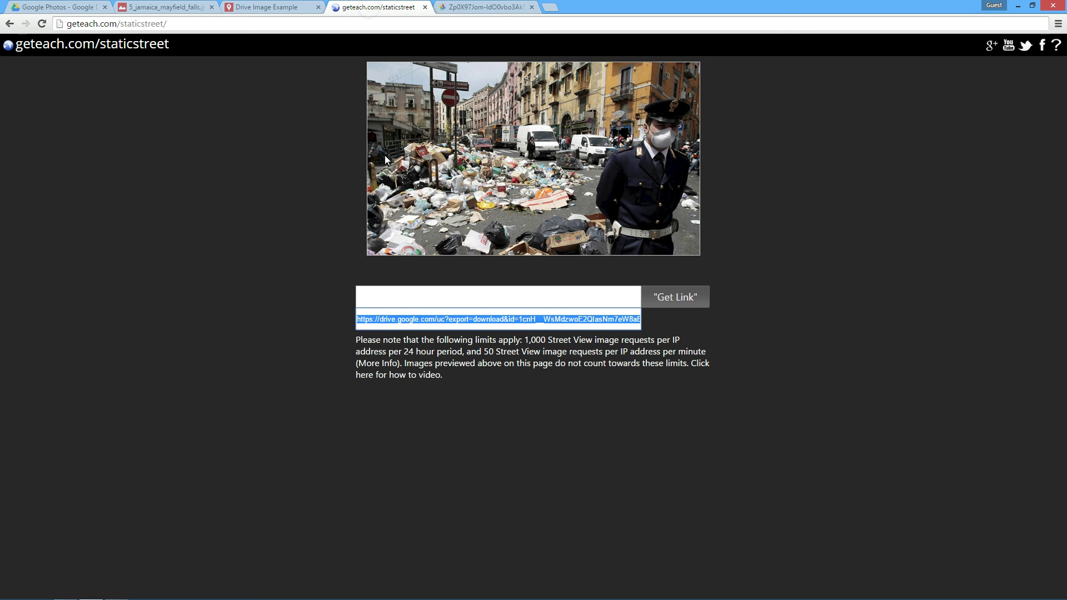